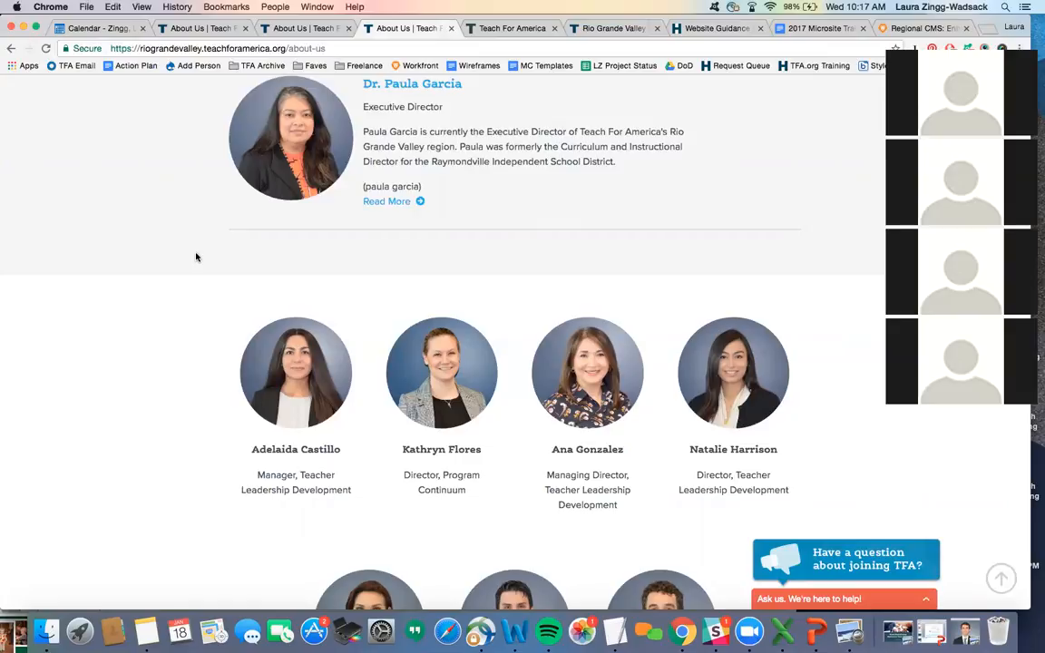
- Scroll up to the ABOUT US heading and restore the JonFinal.jpg headshot in Preview
{"action": "scroll", "coordinate": [532, 216], "scroll_direction": "up", "scroll_amount": 1}
{"action": "scroll", "coordinate": [532, 216], "scroll_direction": "up", "scroll_amount": 3}
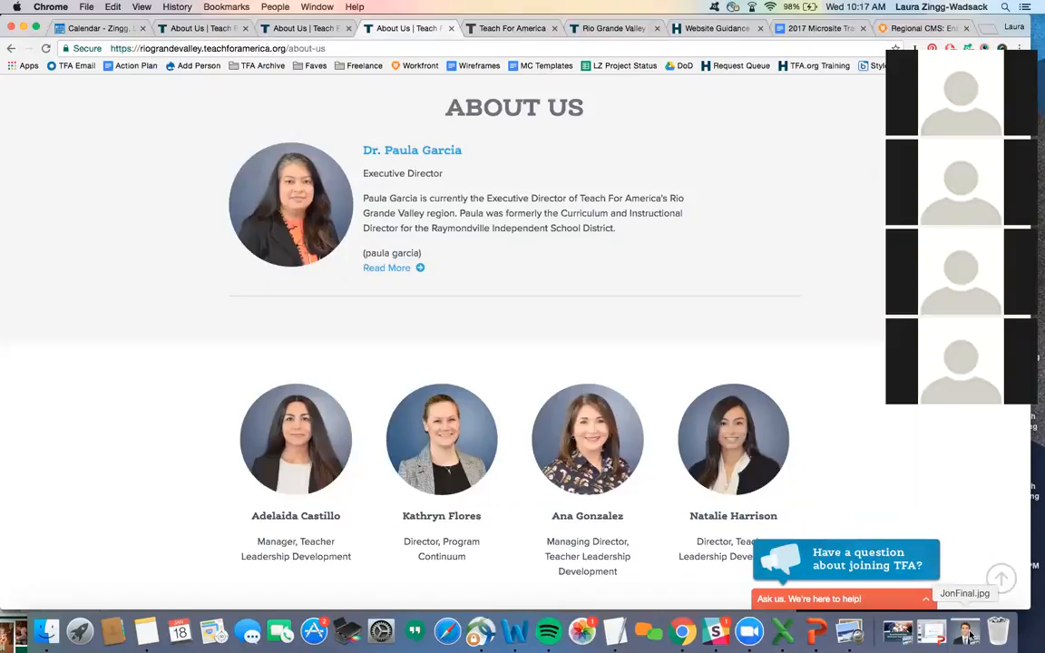
{"action": "left_click", "coordinate": [969, 635]}
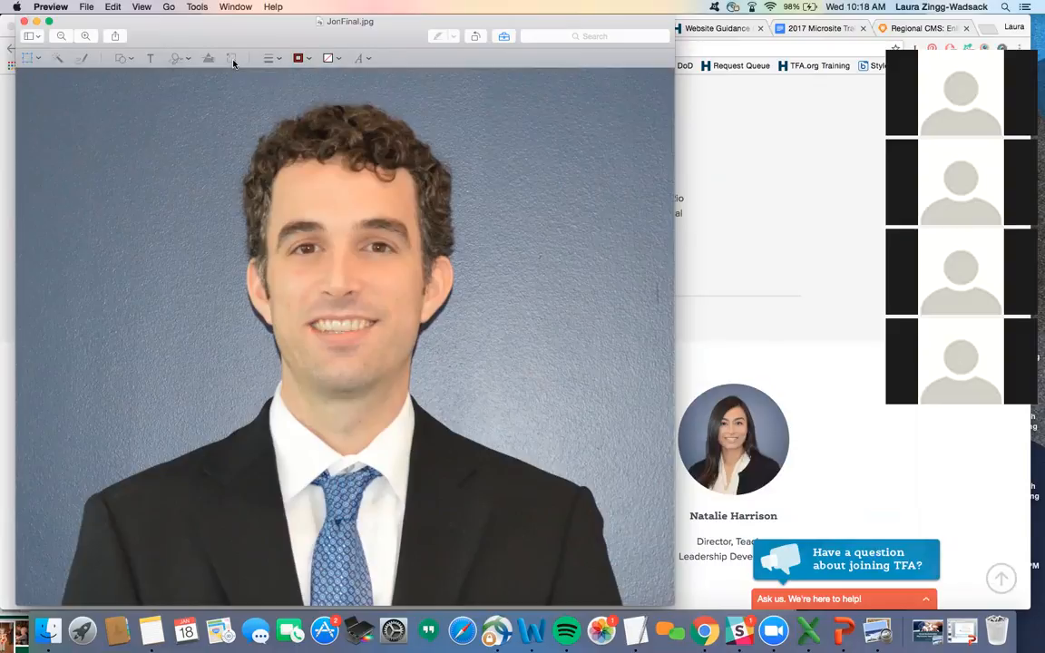
- Resize JonFinal.jpg to 320 pixels tall (378 × 320)
{"action": "left_click", "coordinate": [233, 62]}
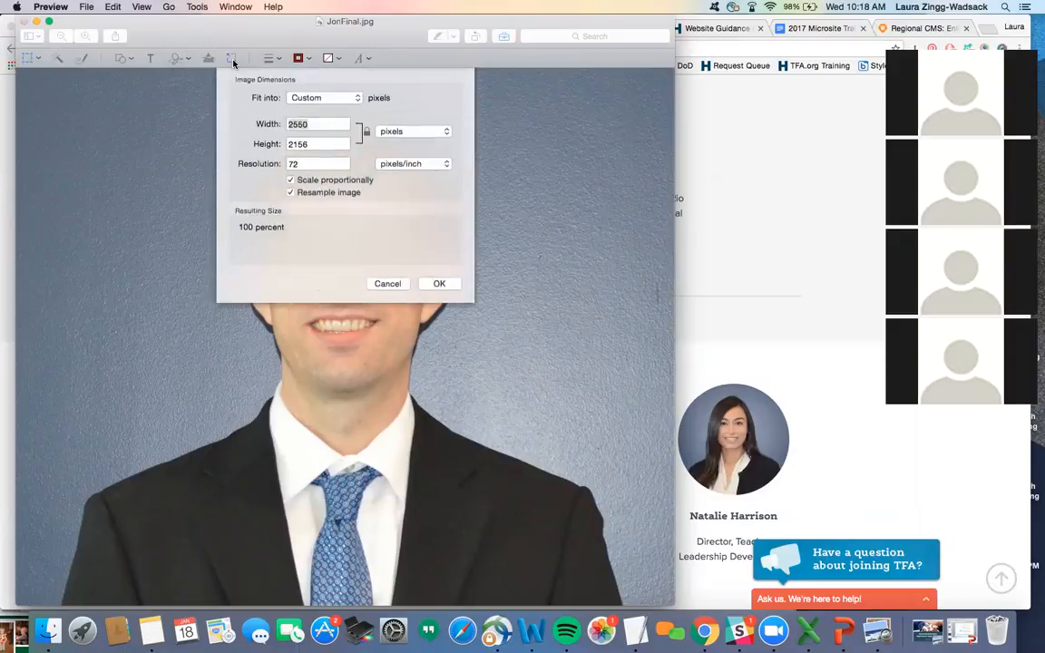
{"action": "key", "text": "Tab"}
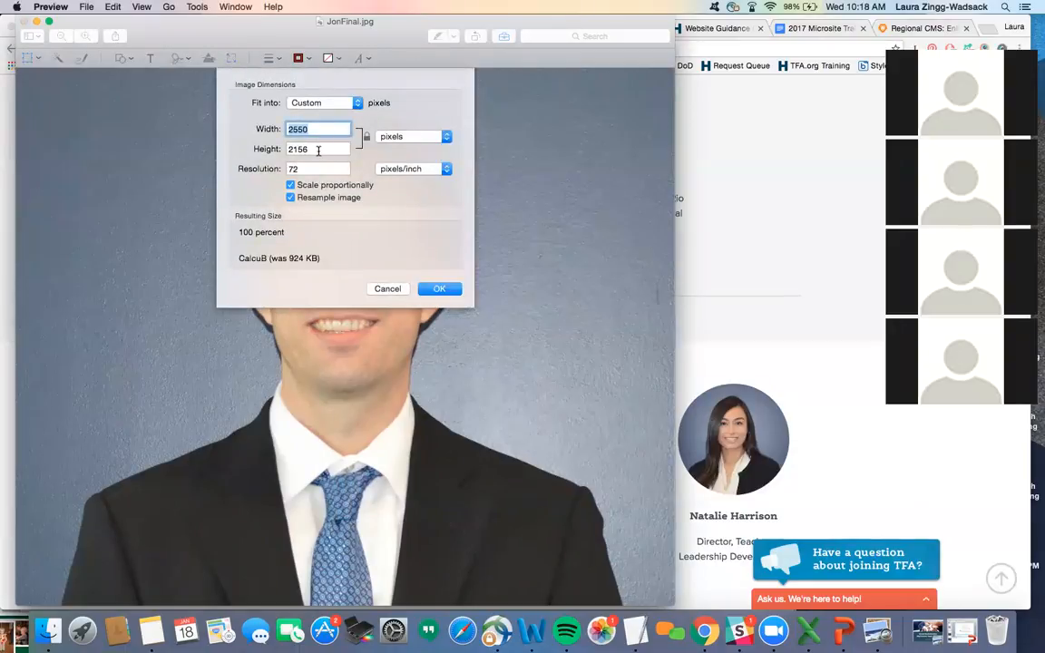
{"action": "type", "text": "320"}
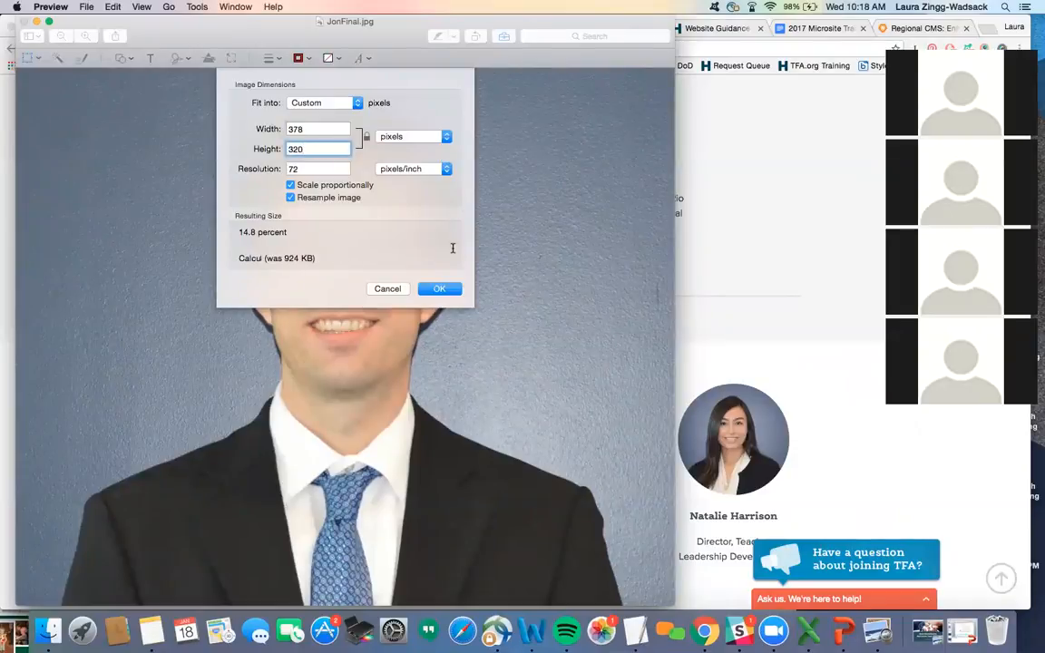
{"action": "left_click", "coordinate": [439, 289]}
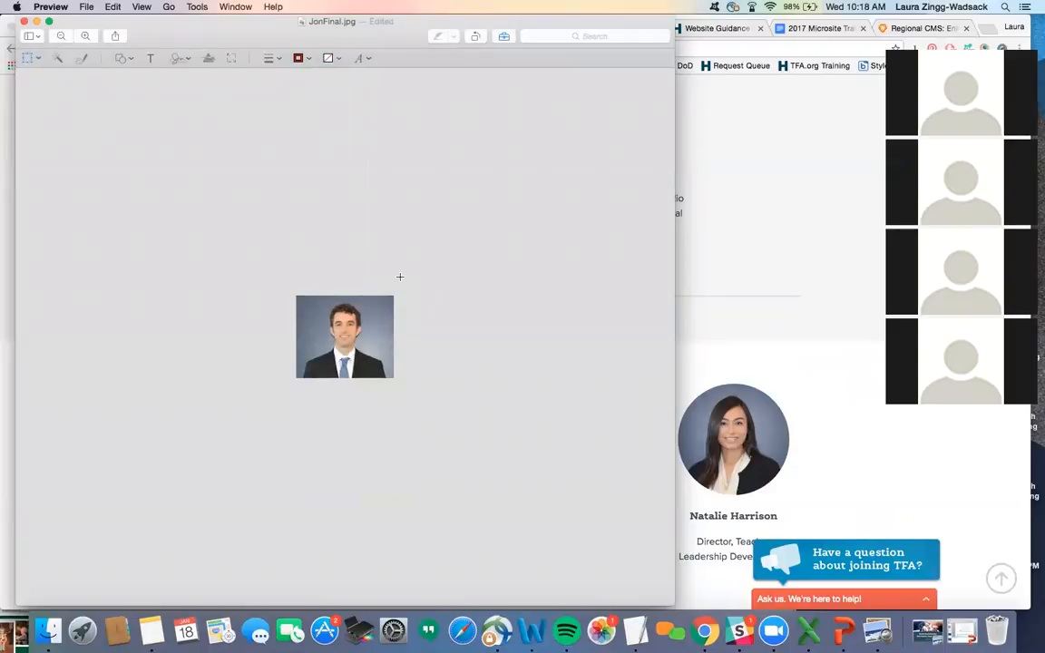
{"action": "scroll", "coordinate": [396, 226], "scroll_direction": "up", "scroll_amount": 5}
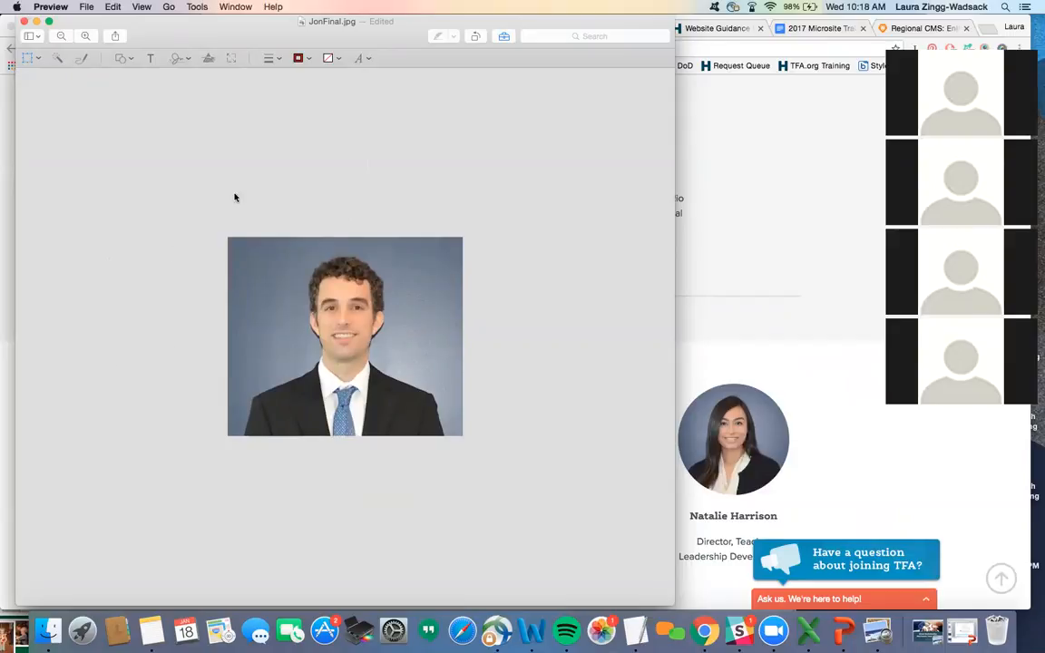
- Crop the headshot to a roughly square portrait and return to the About Us page
{"action": "left_click_drag", "start_coordinate": [240, 212], "coordinate": [442, 453]}
{"action": "left_click_drag", "start_coordinate": [240, 333], "coordinate": [245, 333]}
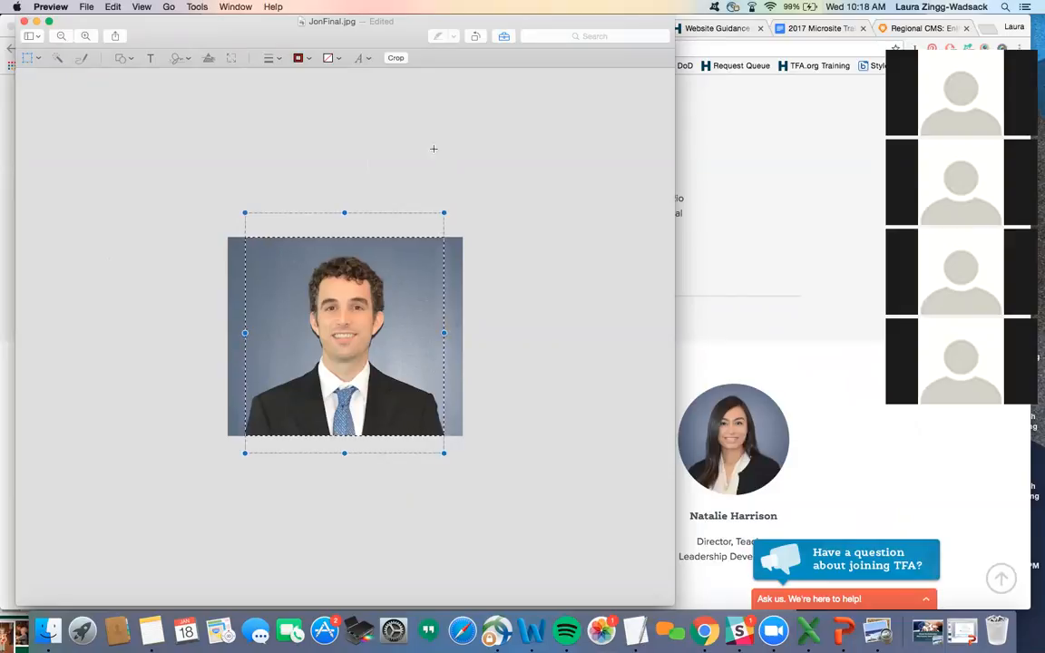
{"action": "left_click", "coordinate": [397, 60]}
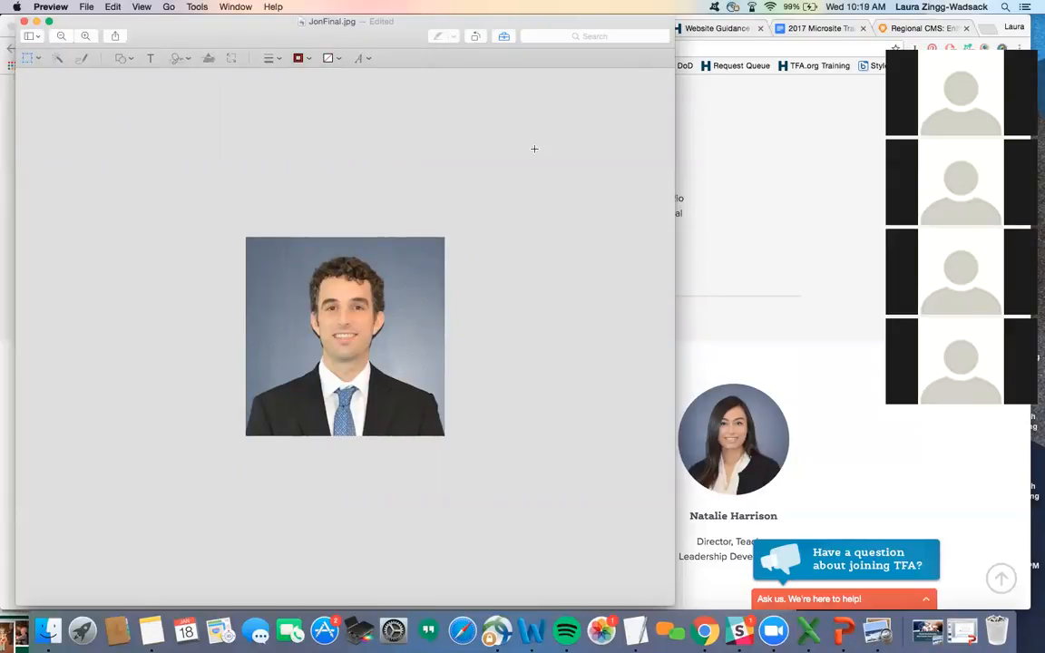
{"action": "left_click", "coordinate": [705, 106]}
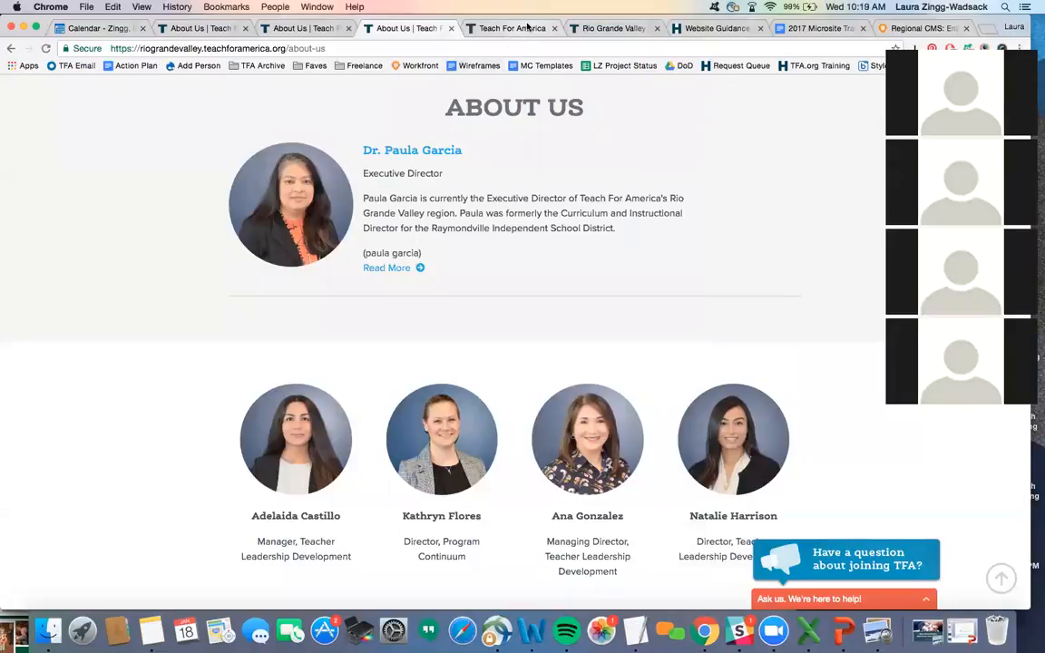
- Filter the QA site's content list by the staff member's first name and type Person, finding no matches
{"action": "left_click", "coordinate": [528, 28]}
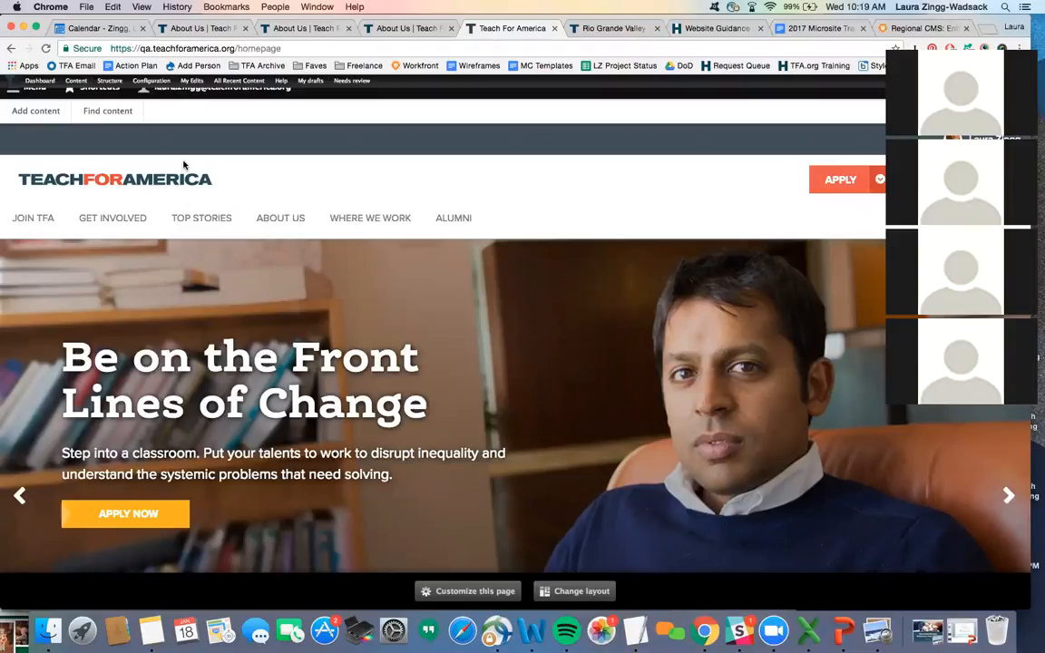
{"action": "left_click", "coordinate": [107, 111]}
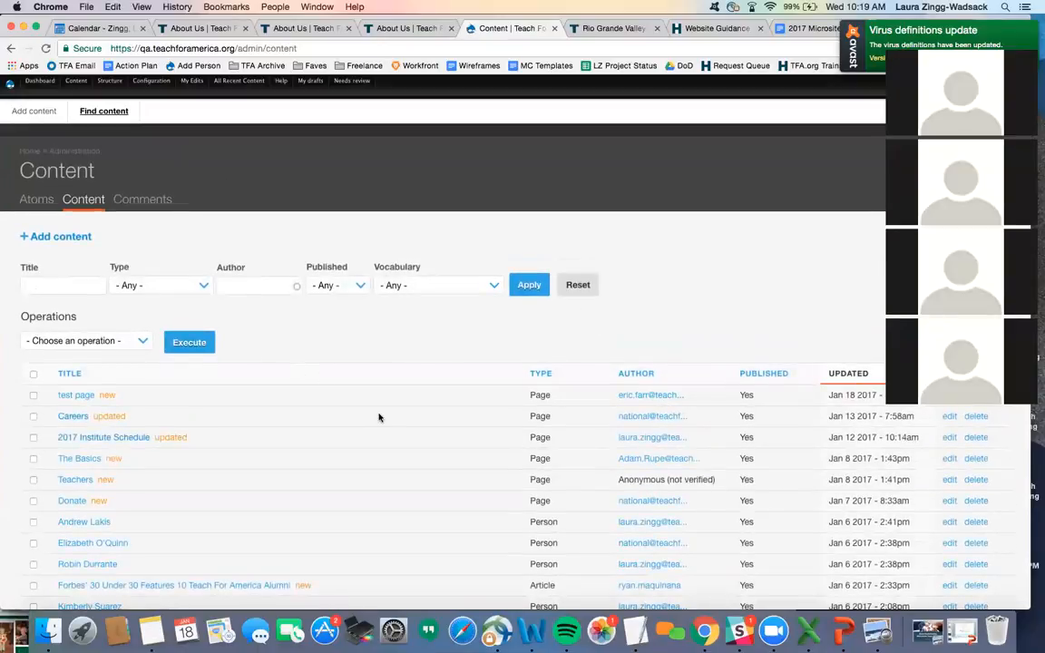
{"action": "left_click", "coordinate": [73, 284]}
{"action": "type", "text": "jon"}
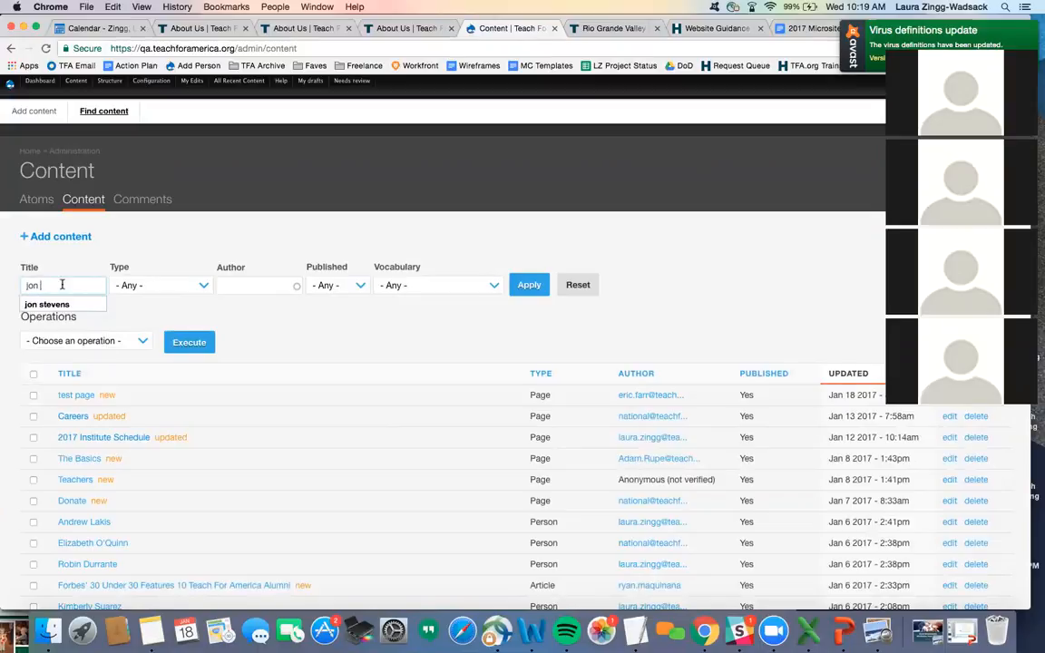
{"action": "left_click", "coordinate": [42, 304]}
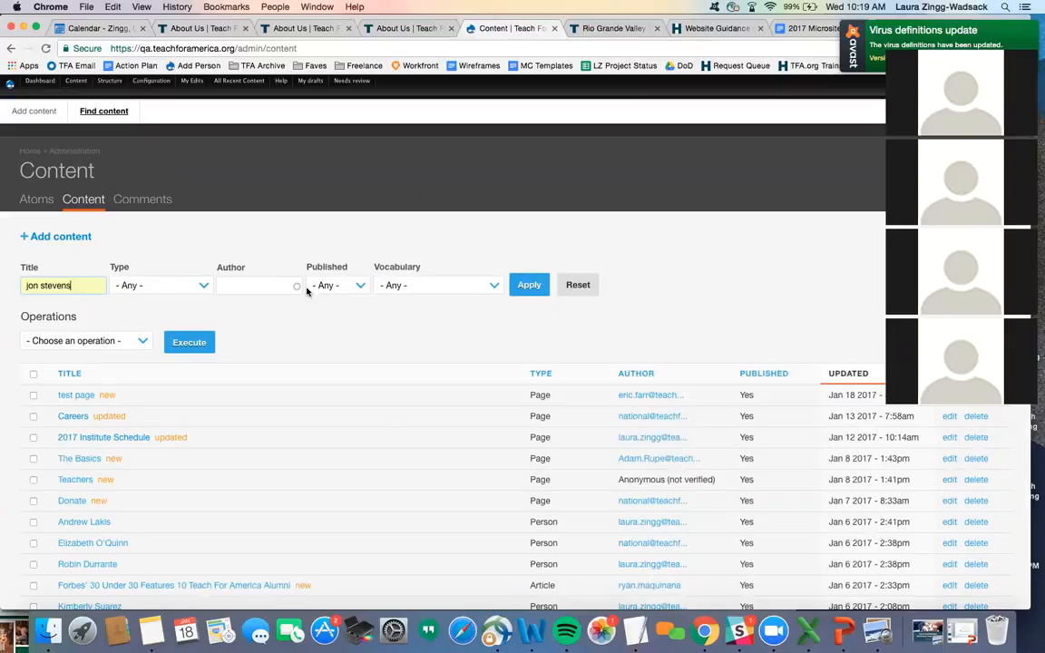
{"action": "left_click", "coordinate": [198, 287]}
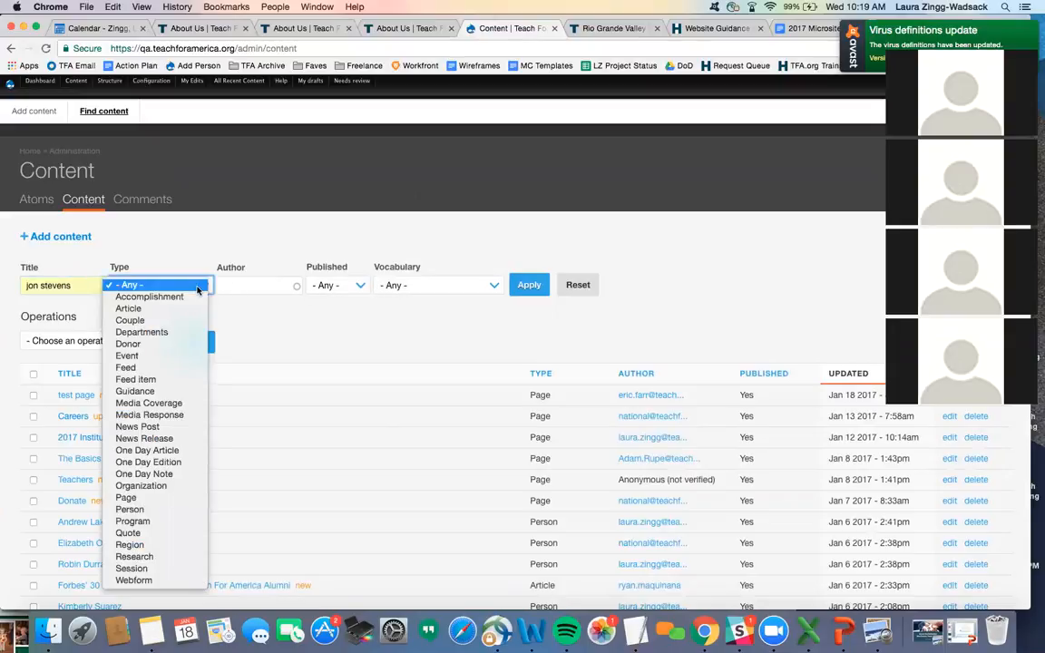
{"action": "left_click", "coordinate": [179, 483]}
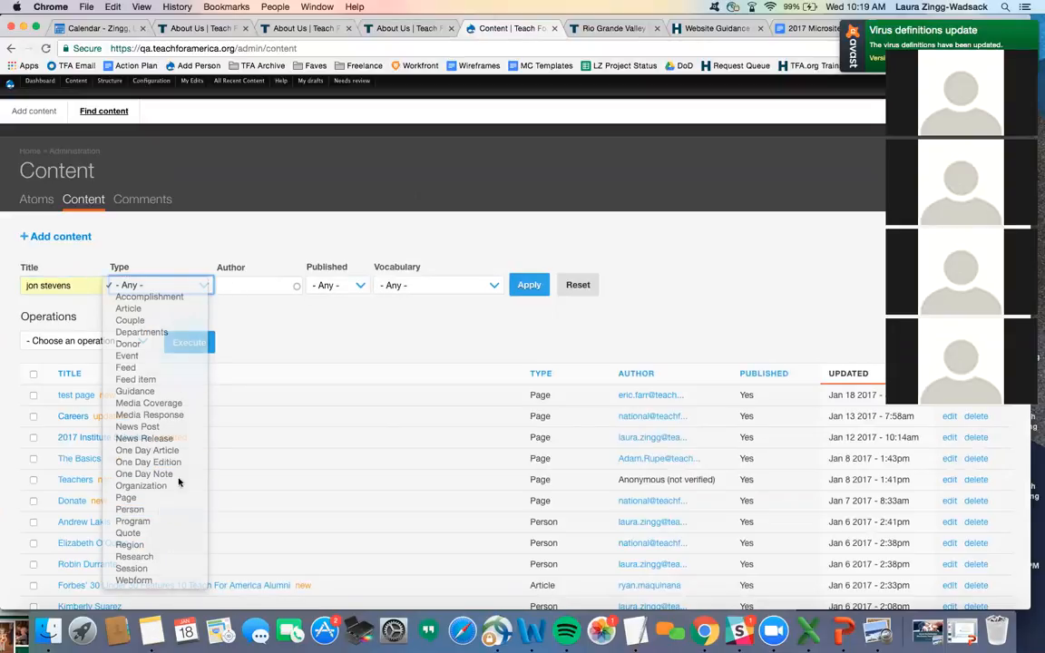
{"action": "left_click", "coordinate": [526, 285]}
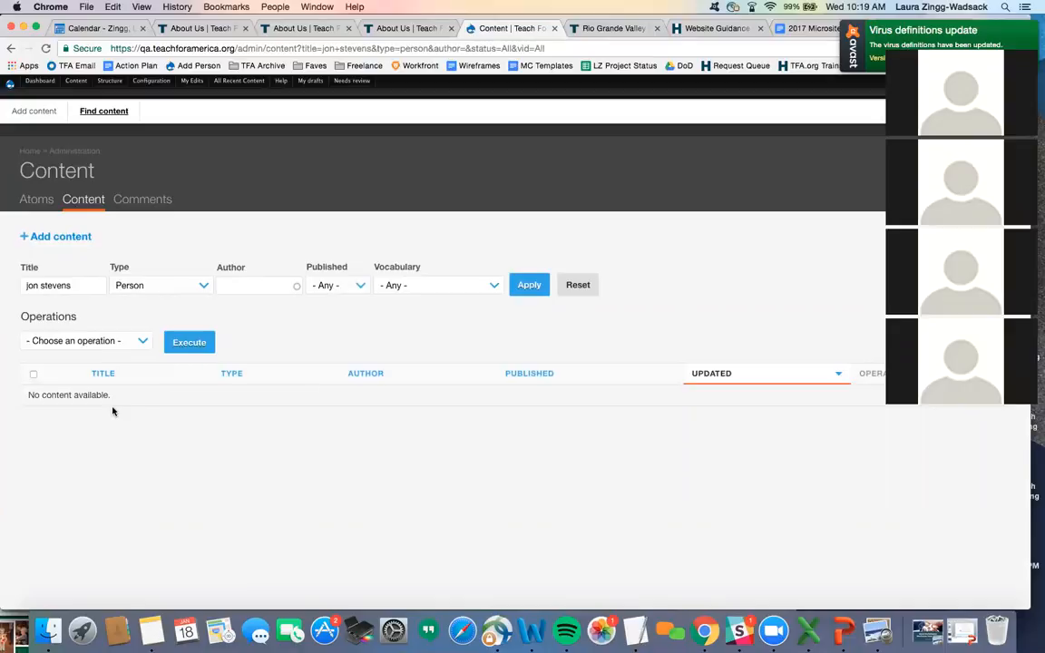
- Create a new Person with the staff member's first and last name and open the headshot image upload
{"action": "left_click", "coordinate": [70, 236]}
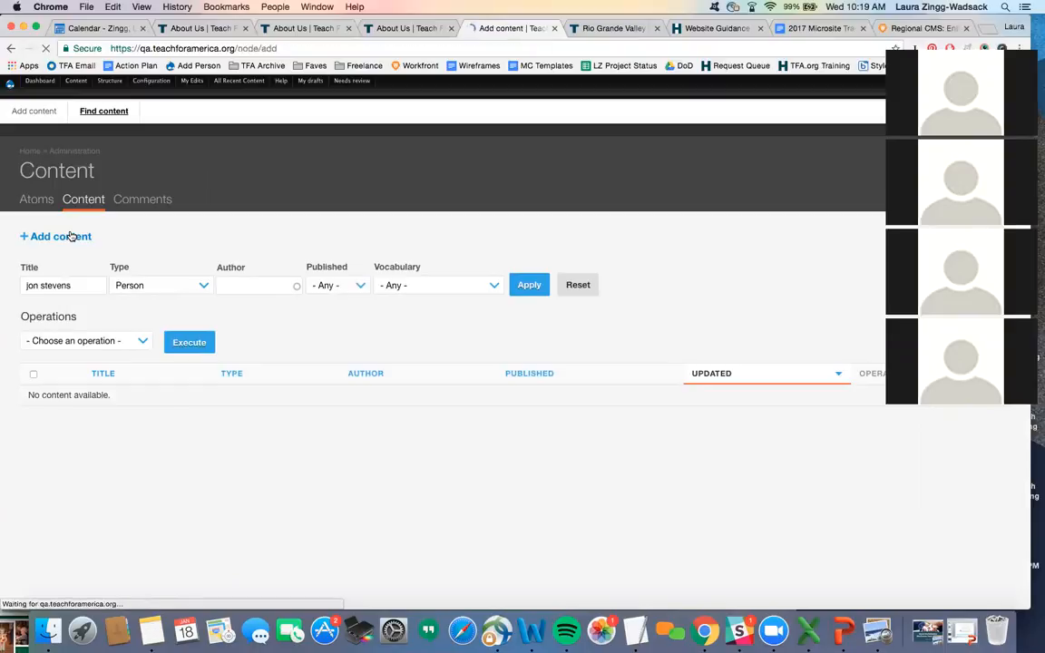
{"action": "scroll", "coordinate": [71, 236], "scroll_direction": "down", "scroll_amount": 10}
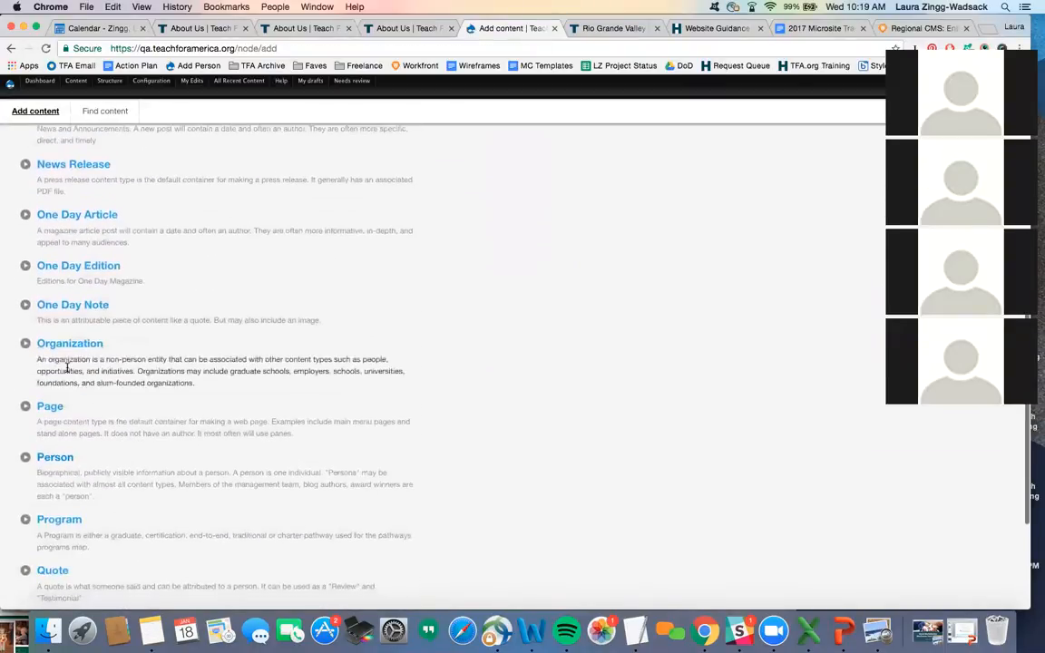
{"action": "left_click", "coordinate": [55, 458]}
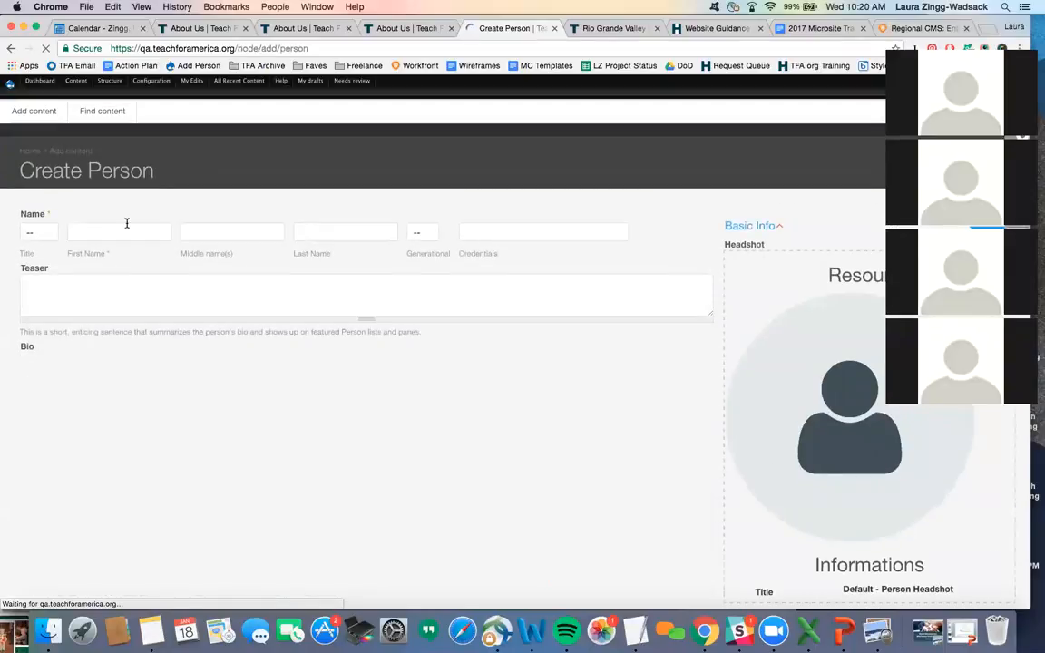
{"action": "left_click", "coordinate": [126, 226]}
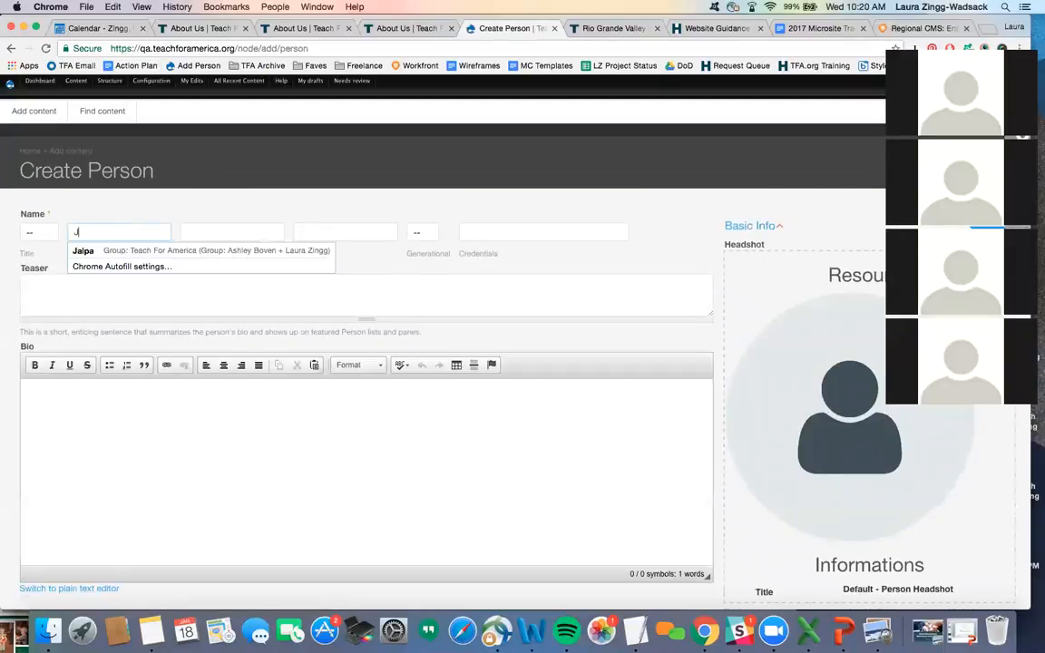
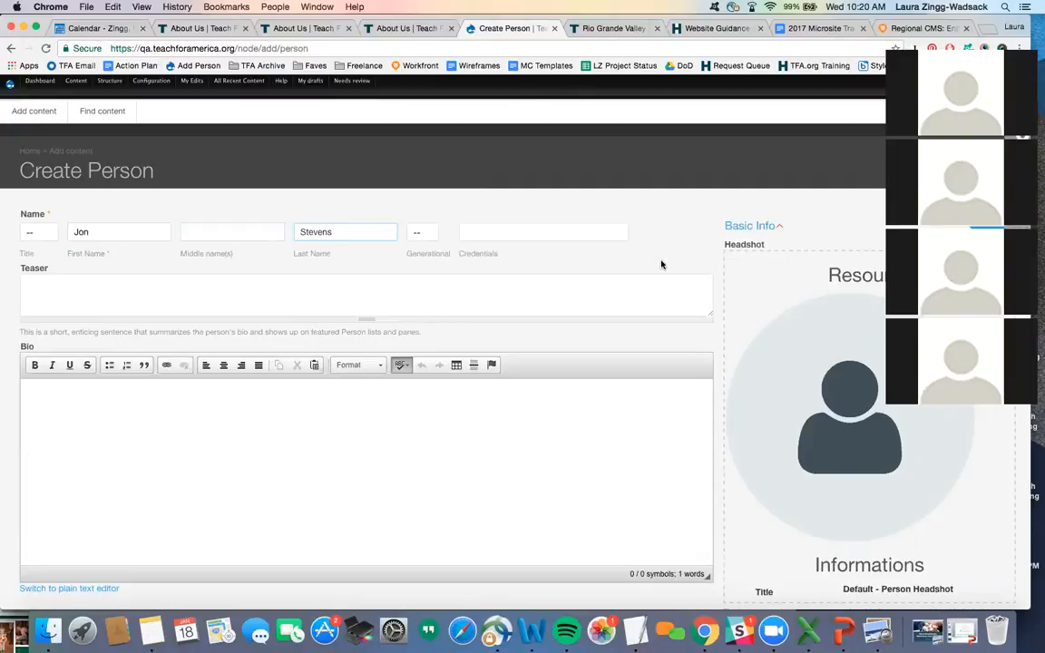
{"action": "scroll", "coordinate": [727, 245], "scroll_direction": "down", "scroll_amount": 5}
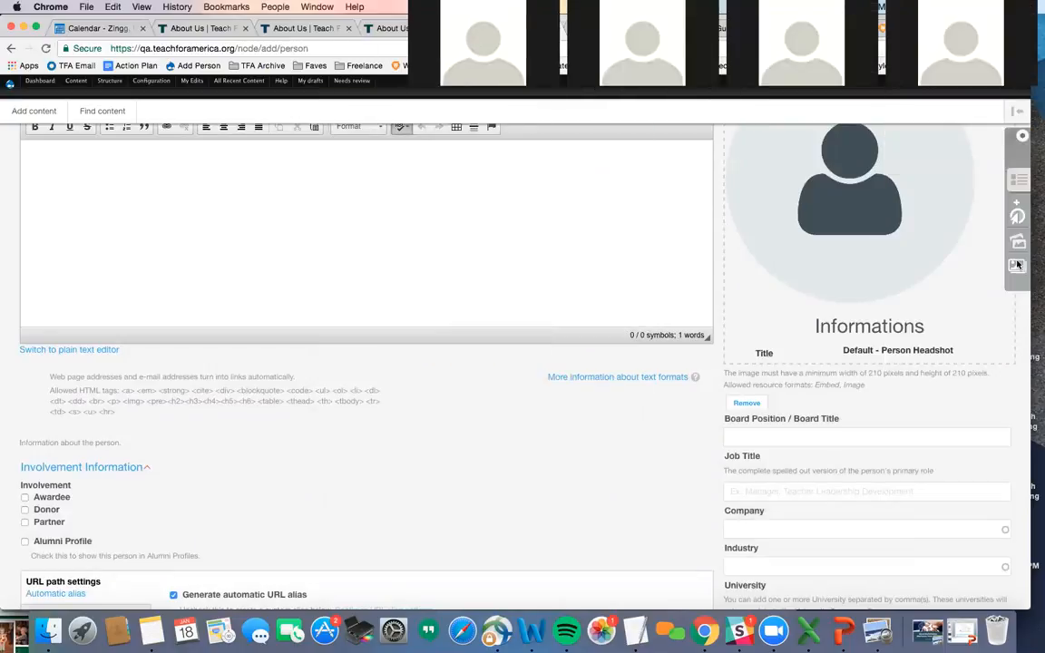
{"action": "left_click", "coordinate": [1018, 264]}
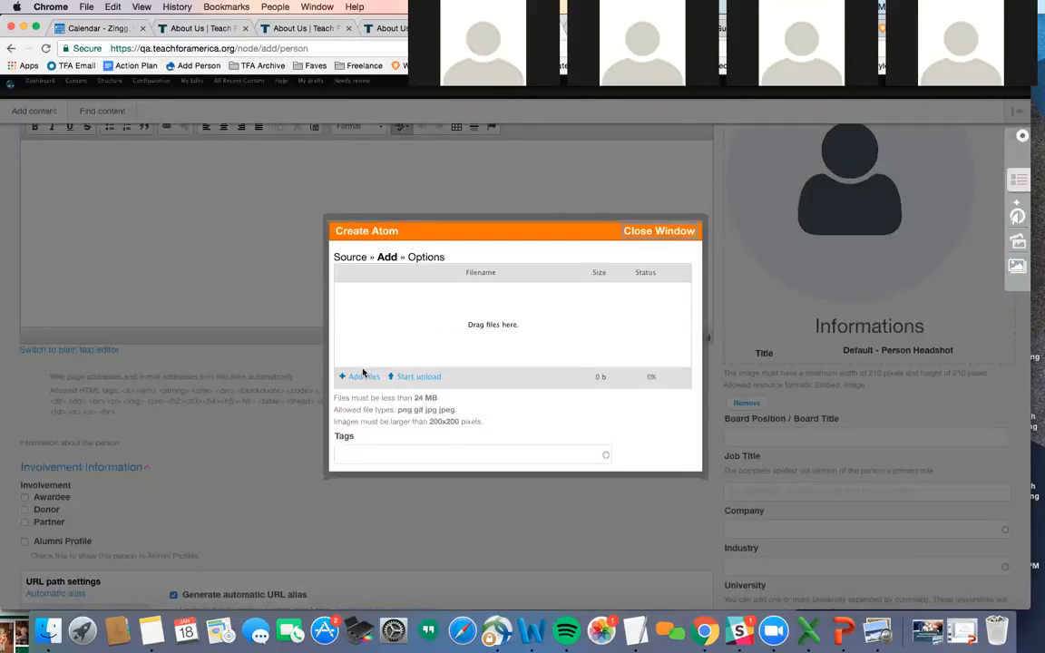
- Upload JonFinal.jpg and tag it Rio Grande Valley
{"action": "left_click", "coordinate": [362, 378]}
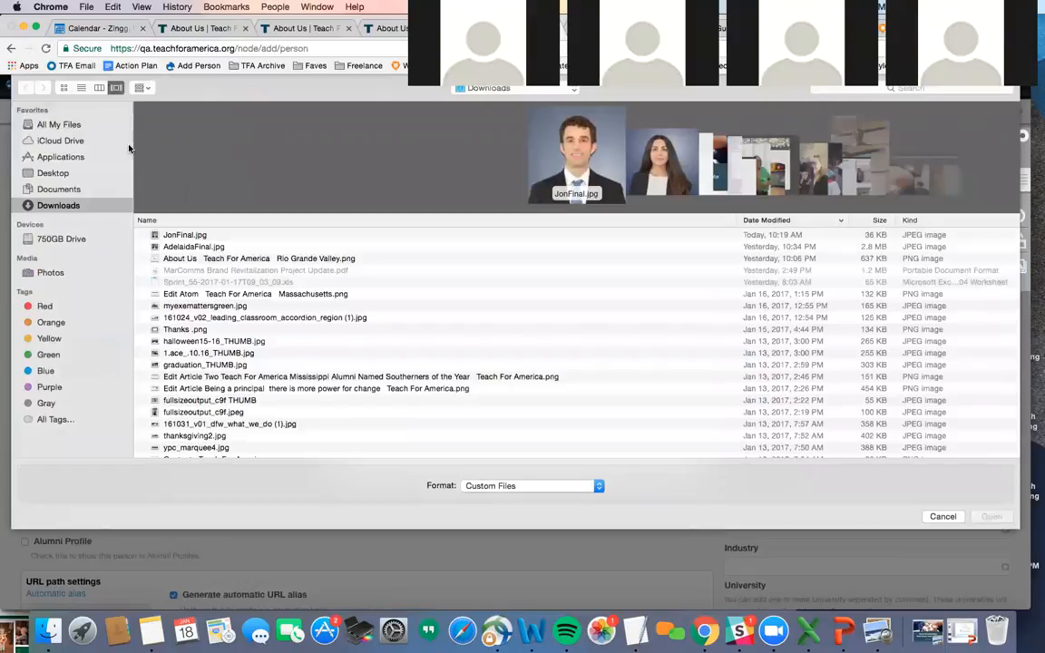
{"action": "double_click", "coordinate": [173, 235]}
{"action": "left_click", "coordinate": [418, 379]}
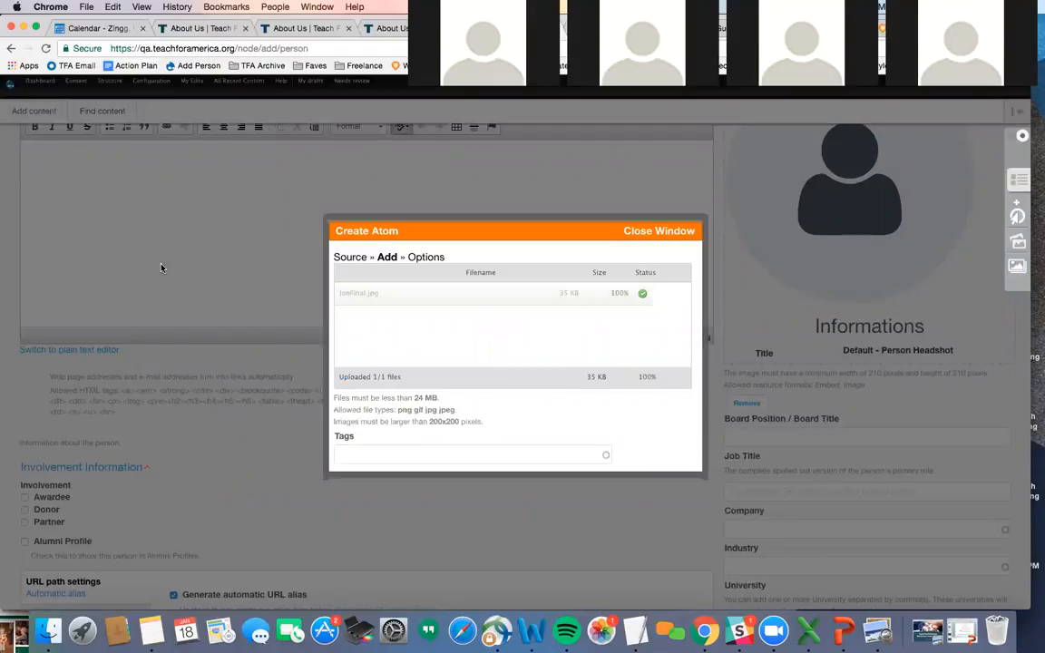
{"action": "scroll", "coordinate": [474, 320], "scroll_direction": "down", "scroll_amount": 3}
{"action": "left_click", "coordinate": [392, 310]}
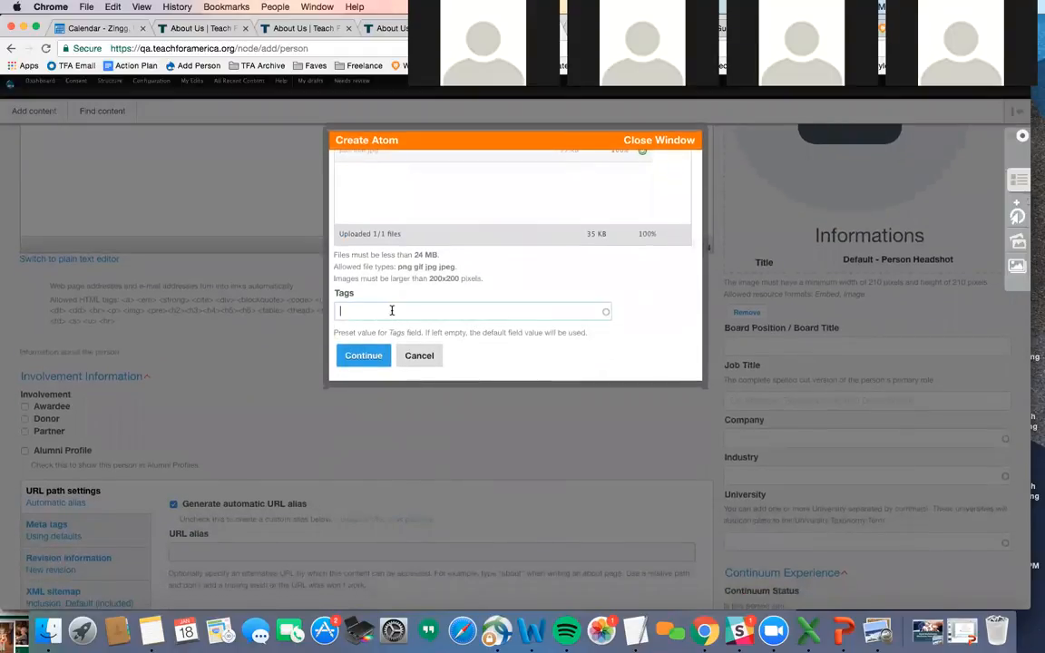
{"action": "type", "text": "Rio"}
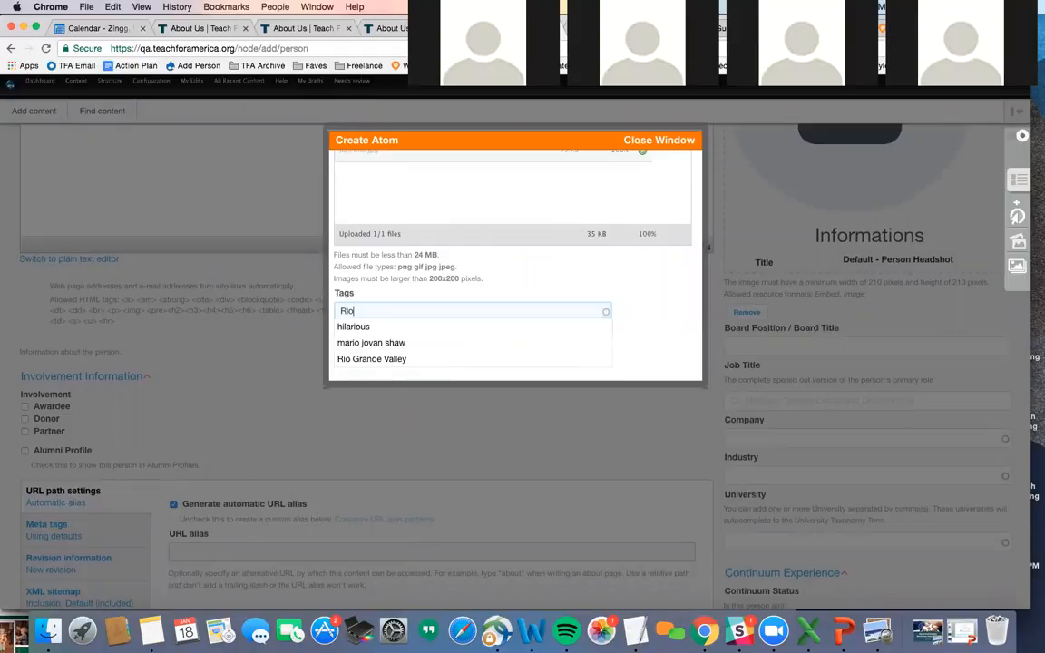
{"action": "left_click", "coordinate": [401, 359]}
{"action": "left_click", "coordinate": [363, 355]}
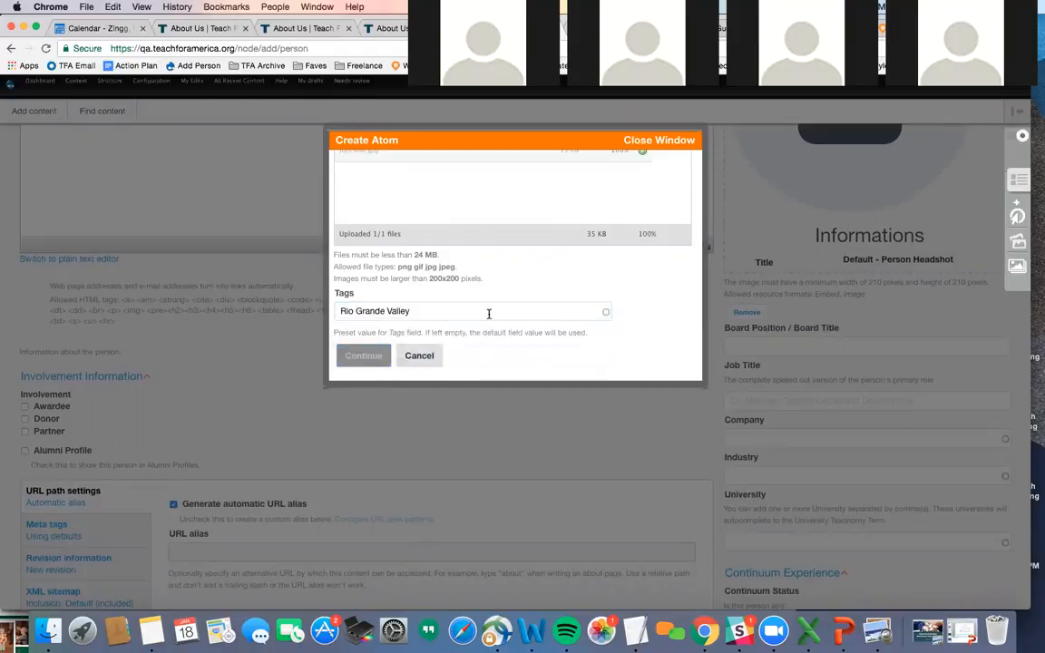
- Give the image alt text 'A headshot of a young man…' and the staff member's name as title, then finish
{"action": "scroll", "coordinate": [490, 316], "scroll_direction": "down", "scroll_amount": 3}
{"action": "scroll", "coordinate": [490, 317], "scroll_direction": "down", "scroll_amount": 3}
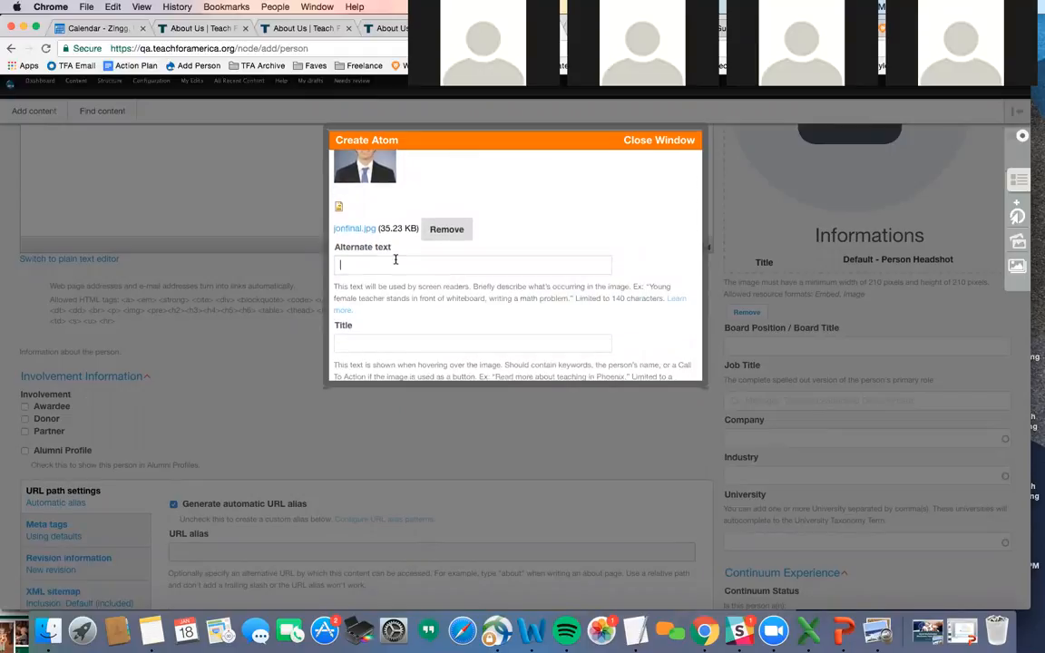
{"action": "scroll", "coordinate": [586, 200], "scroll_direction": "up", "scroll_amount": 1}
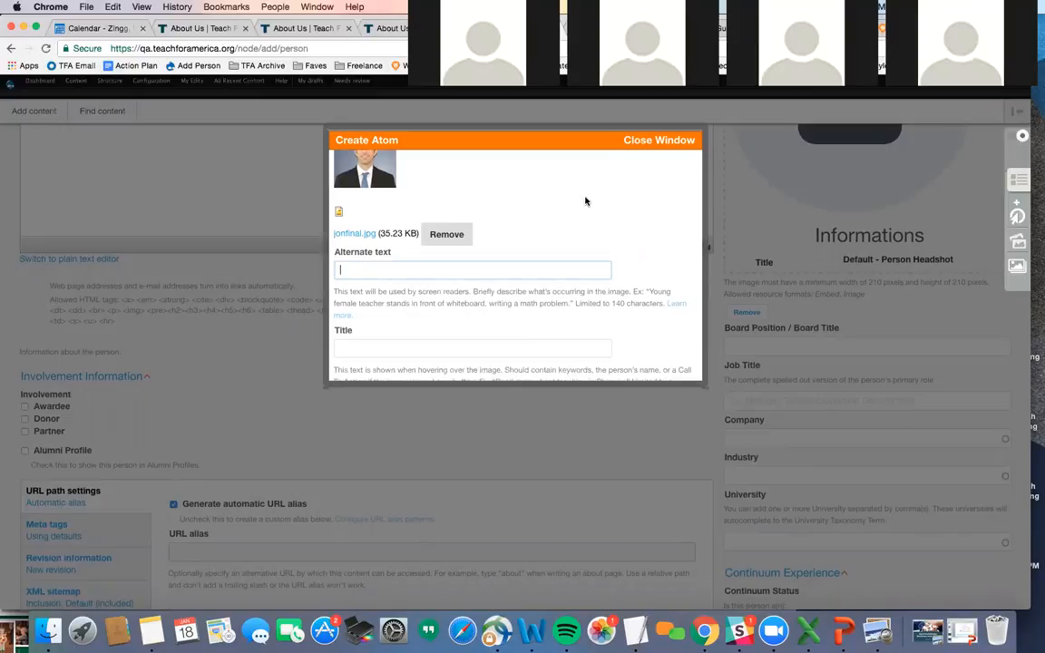
{"action": "type", "text": "A heads"}
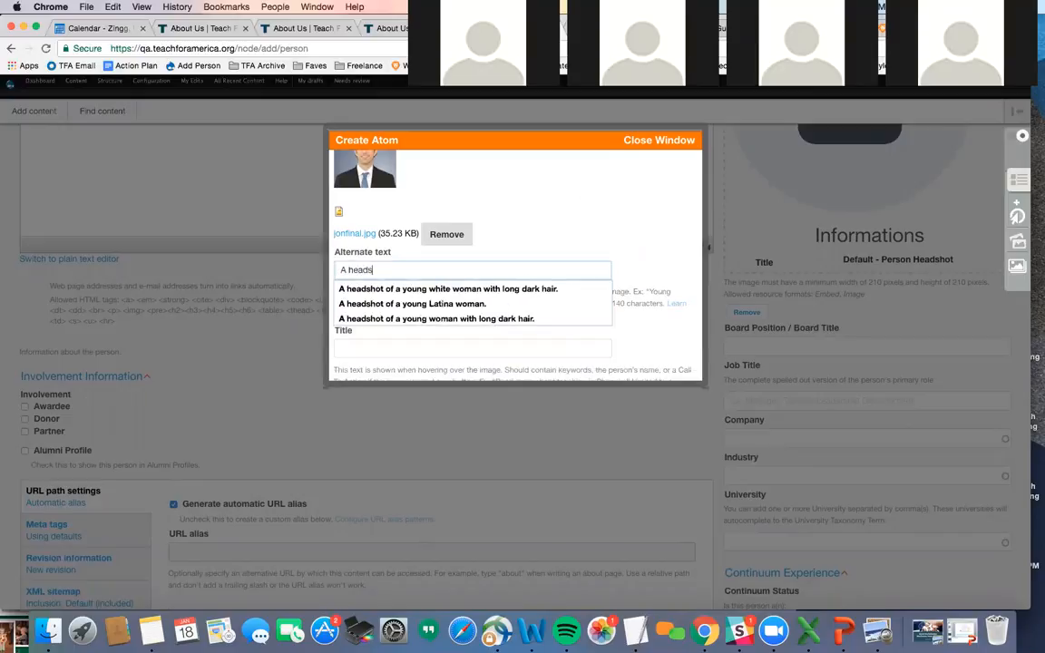
{"action": "type", "text": "hot of a young ma"}
{"action": "key", "text": "BackSpace"}
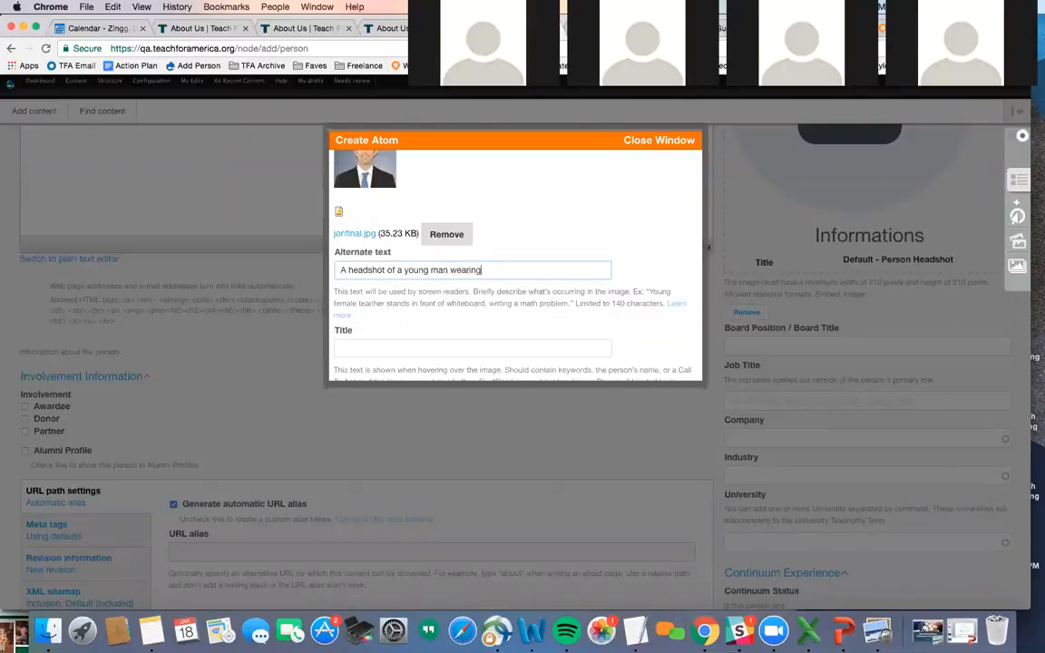
{"action": "left_click", "coordinate": [456, 348]}
{"action": "type", "text": "Jon S"}
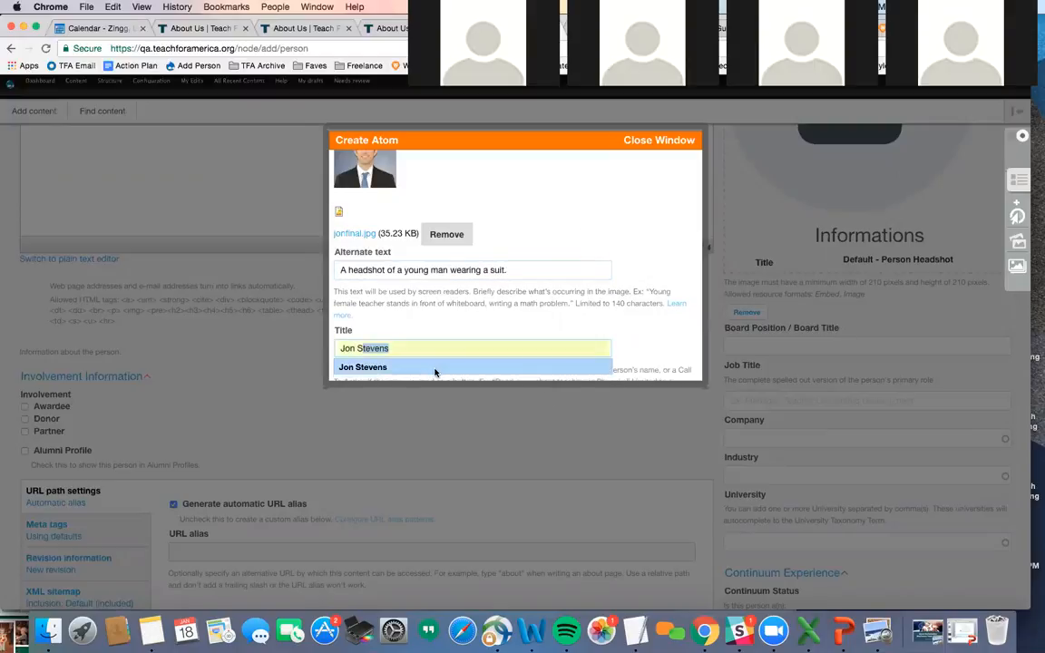
{"action": "left_click", "coordinate": [434, 368]}
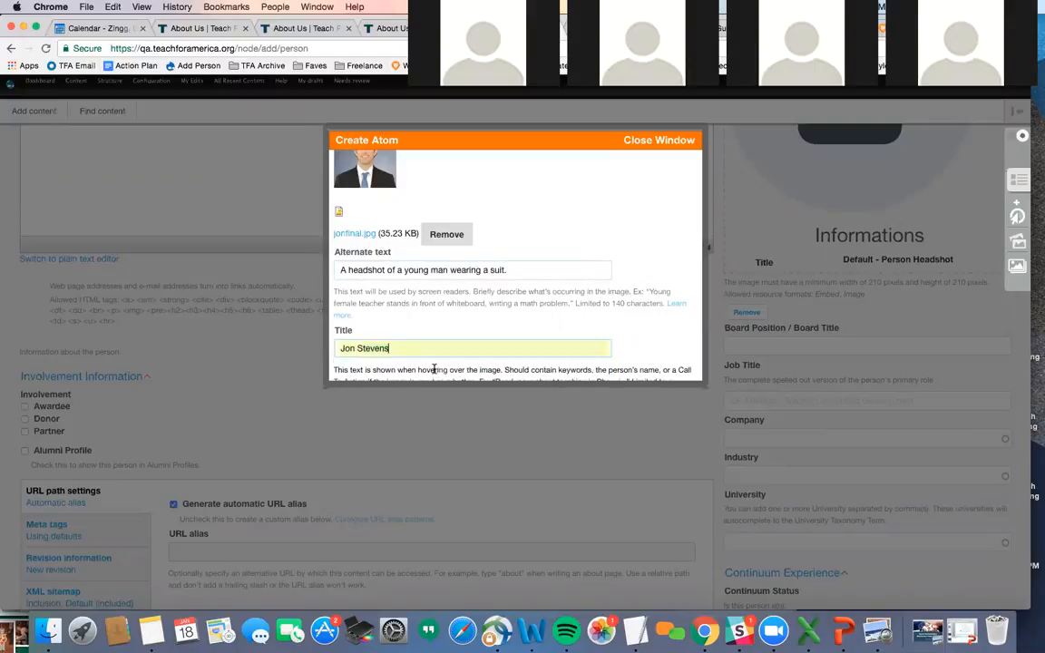
{"action": "scroll", "coordinate": [457, 353], "scroll_direction": "down", "scroll_amount": 1}
{"action": "scroll", "coordinate": [456, 354], "scroll_direction": "down", "scroll_amount": 8}
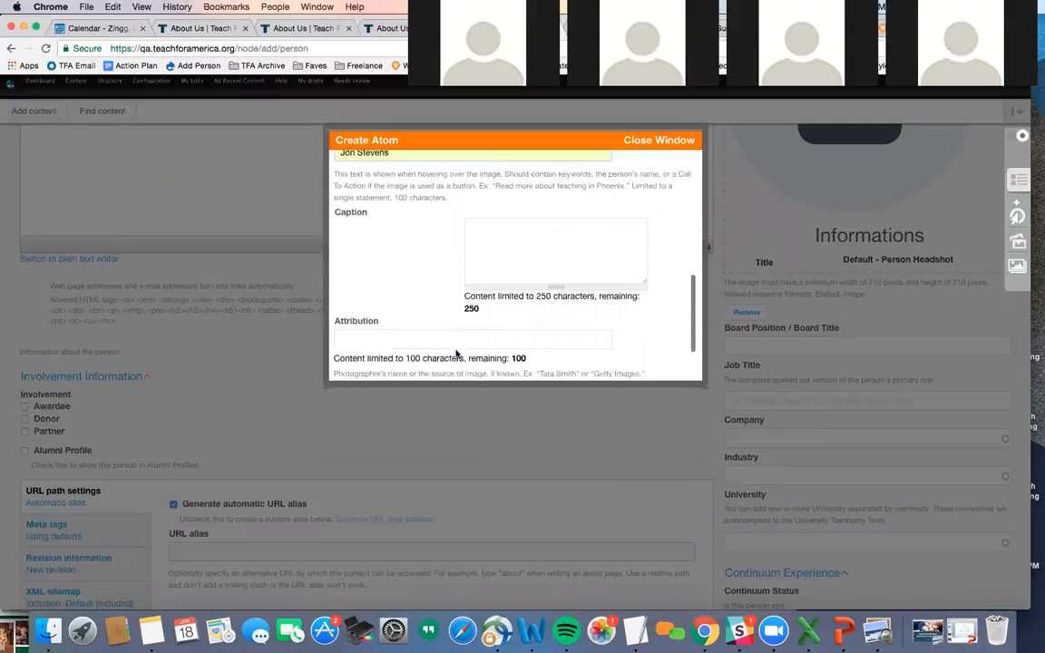
{"action": "scroll", "coordinate": [456, 353], "scroll_direction": "down", "scroll_amount": 1}
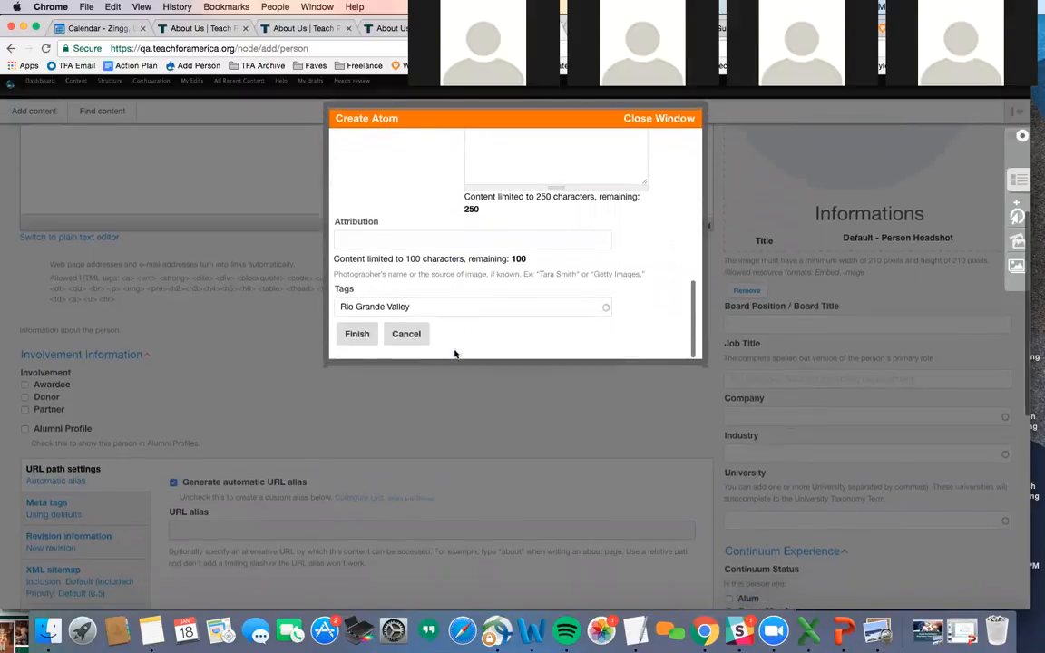
{"action": "left_click", "coordinate": [354, 335]}
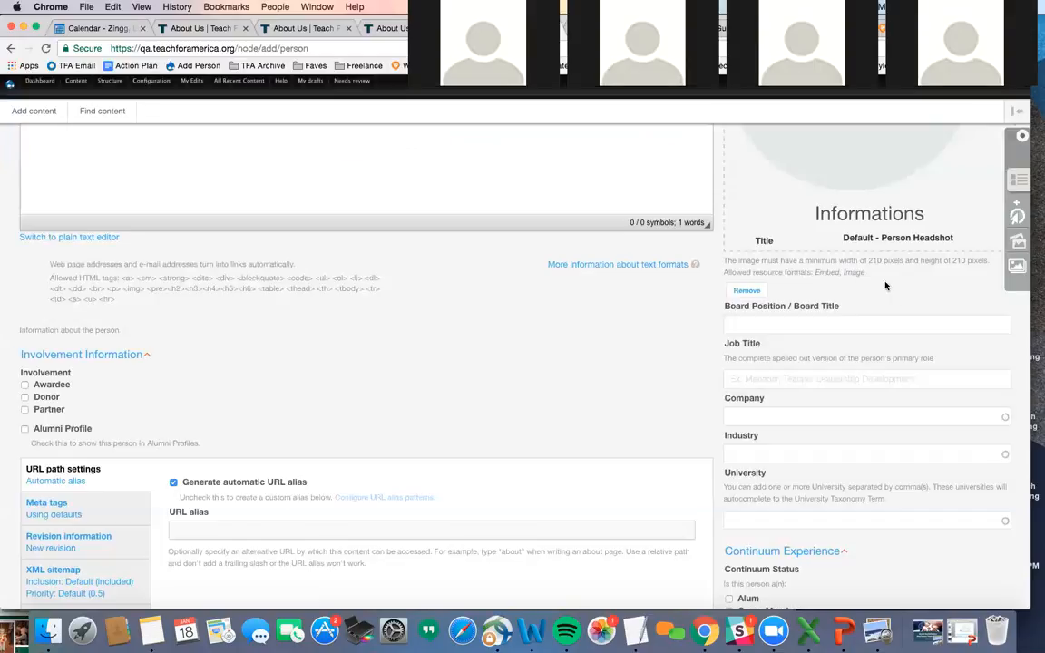
- Place jonfinal.jpg from the media library into the person's Headshot field
{"action": "left_click", "coordinate": [1020, 181]}
{"action": "left_click_drag", "start_coordinate": [882, 202], "coordinate": [797, 170]}
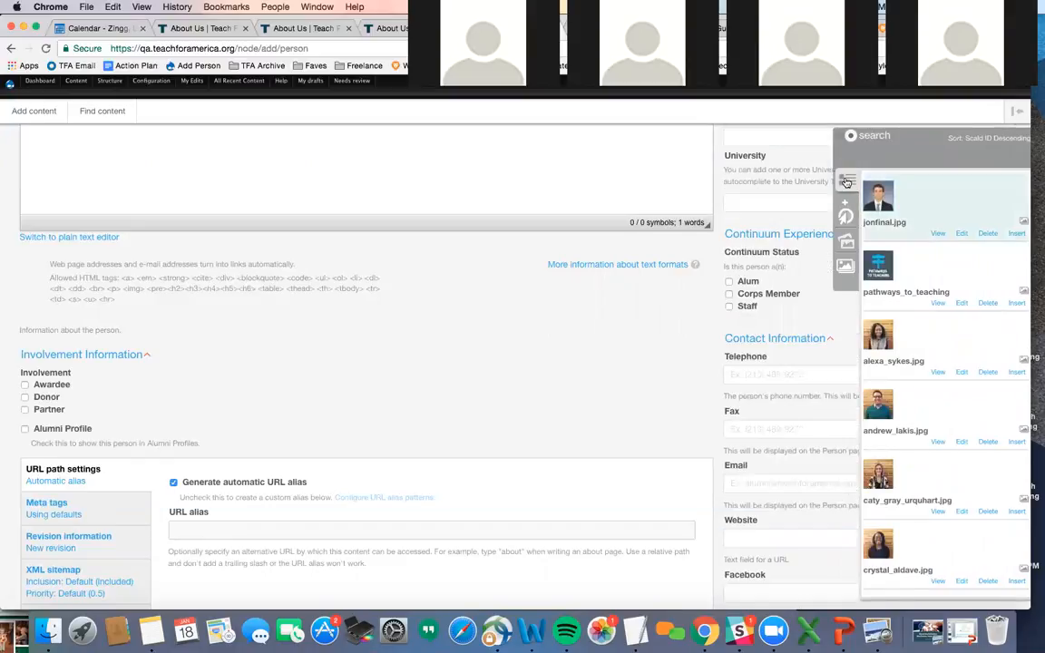
{"action": "scroll", "coordinate": [841, 190], "scroll_direction": "up", "scroll_amount": 5}
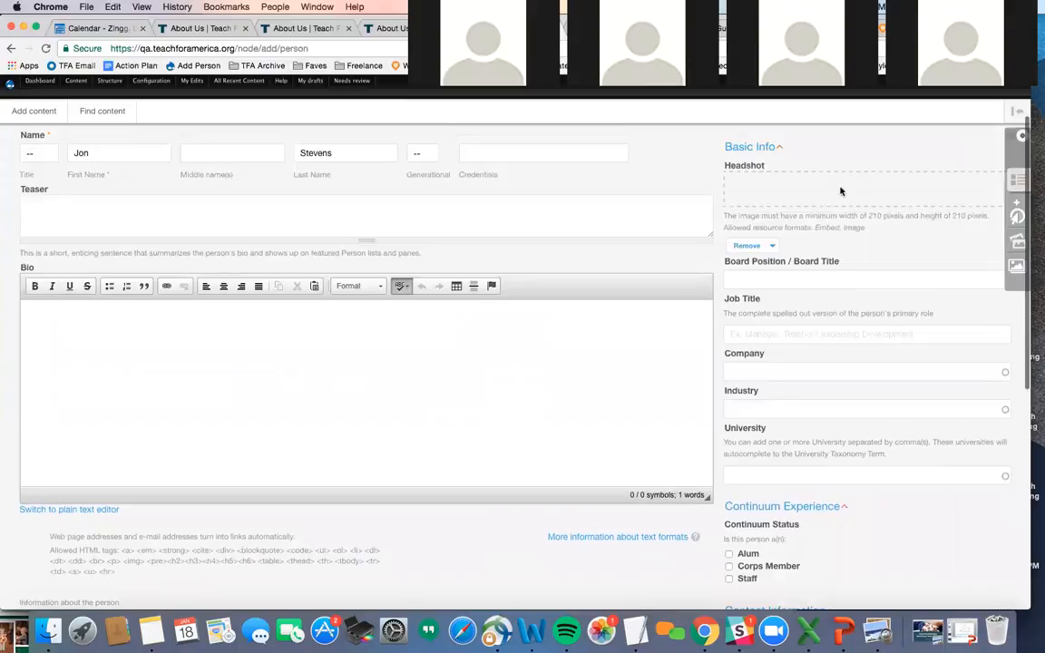
{"action": "scroll", "coordinate": [835, 216], "scroll_direction": "down", "scroll_amount": 1}
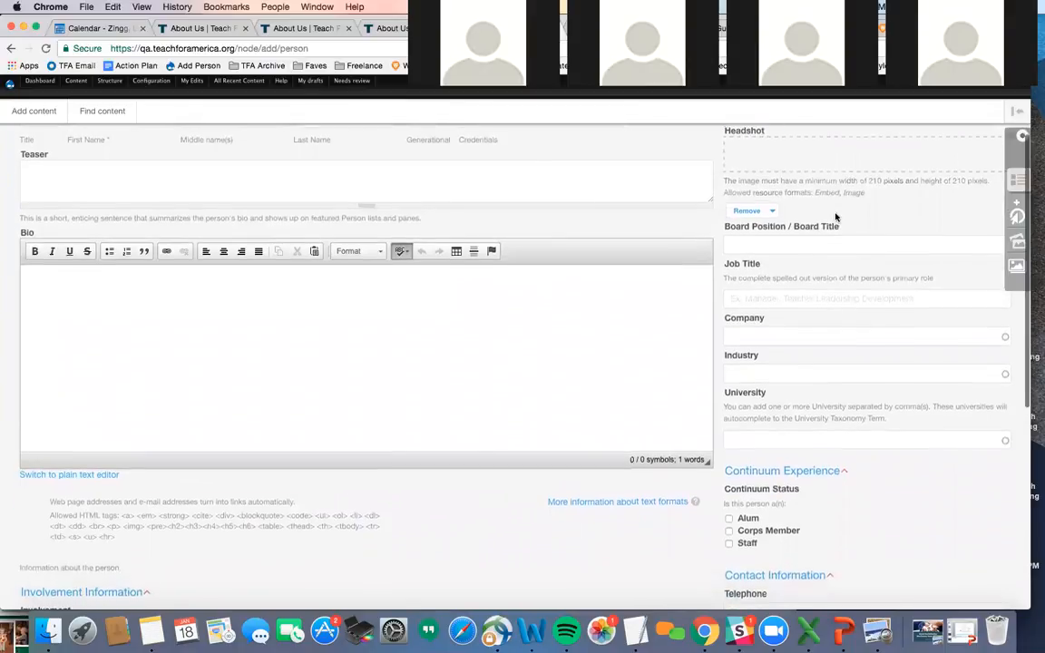
{"action": "scroll", "coordinate": [836, 216], "scroll_direction": "down", "scroll_amount": 1}
- Enter job title Managing Director of Development & Strategy and mark the person as Alum
{"action": "left_click", "coordinate": [747, 279]}
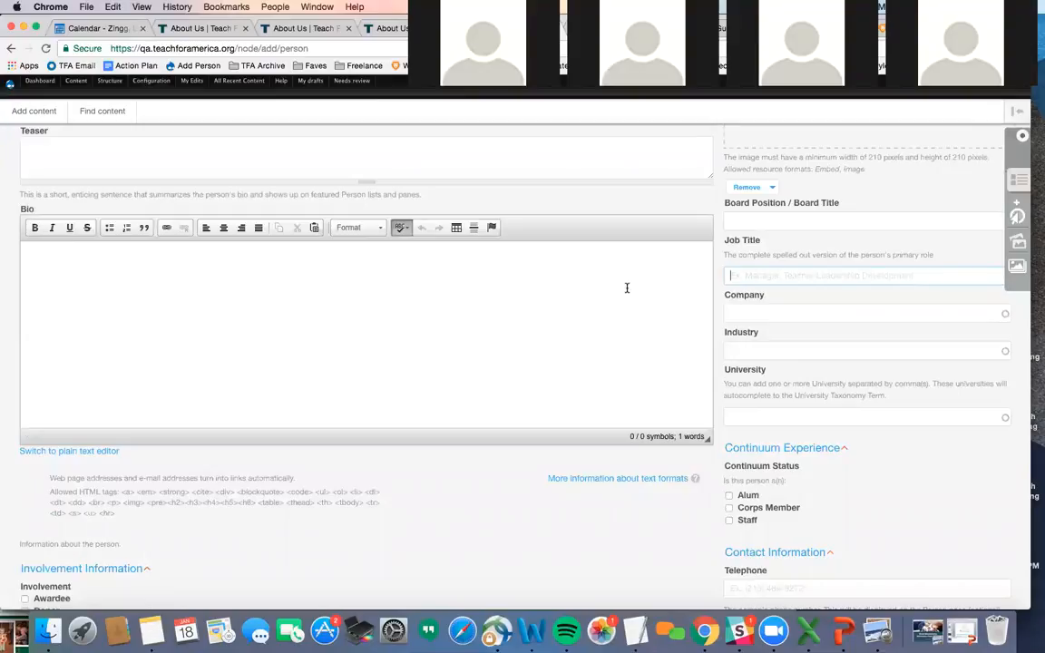
{"action": "type", "text": "Mana"}
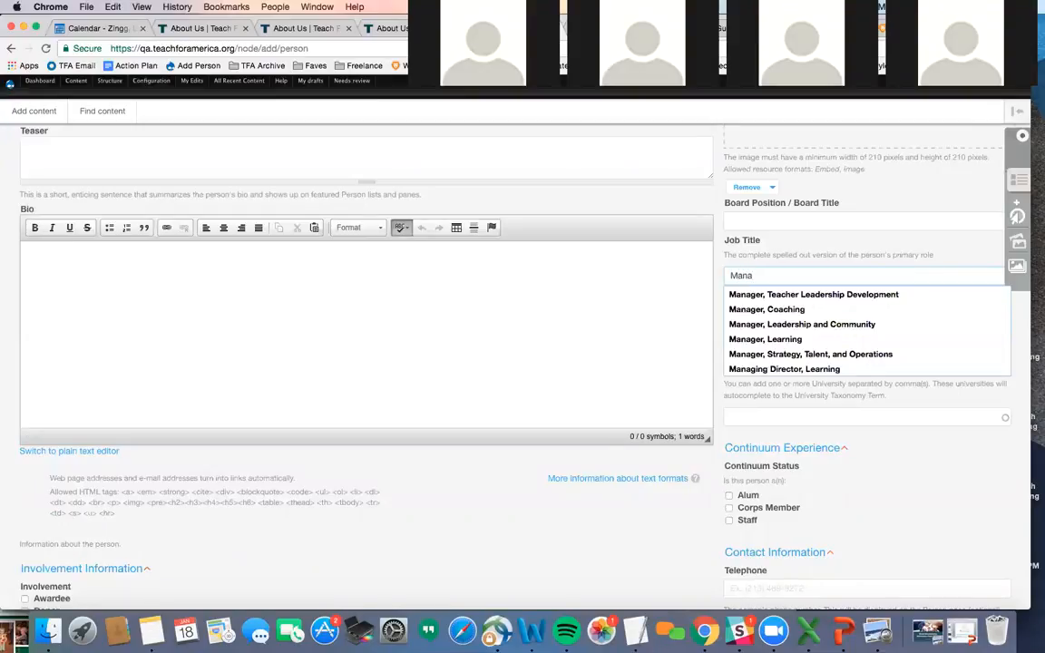
{"action": "type", "text": "ging Director of De"}
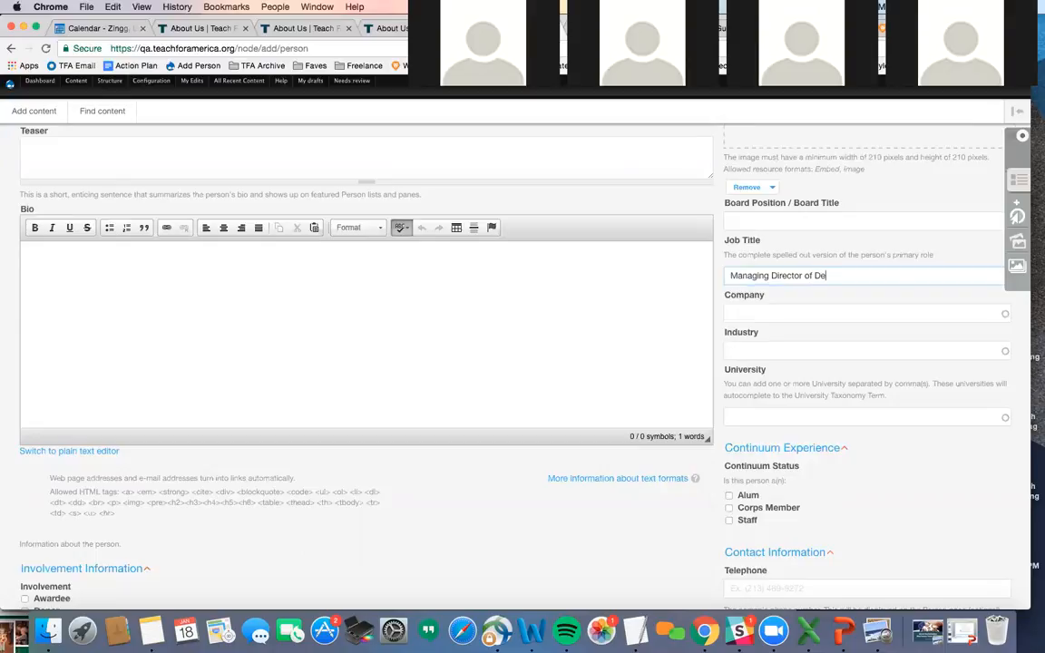
{"action": "type", "text": "velopment"}
{"action": "scroll", "coordinate": [406, 356], "scroll_direction": "down", "scroll_amount": 5}
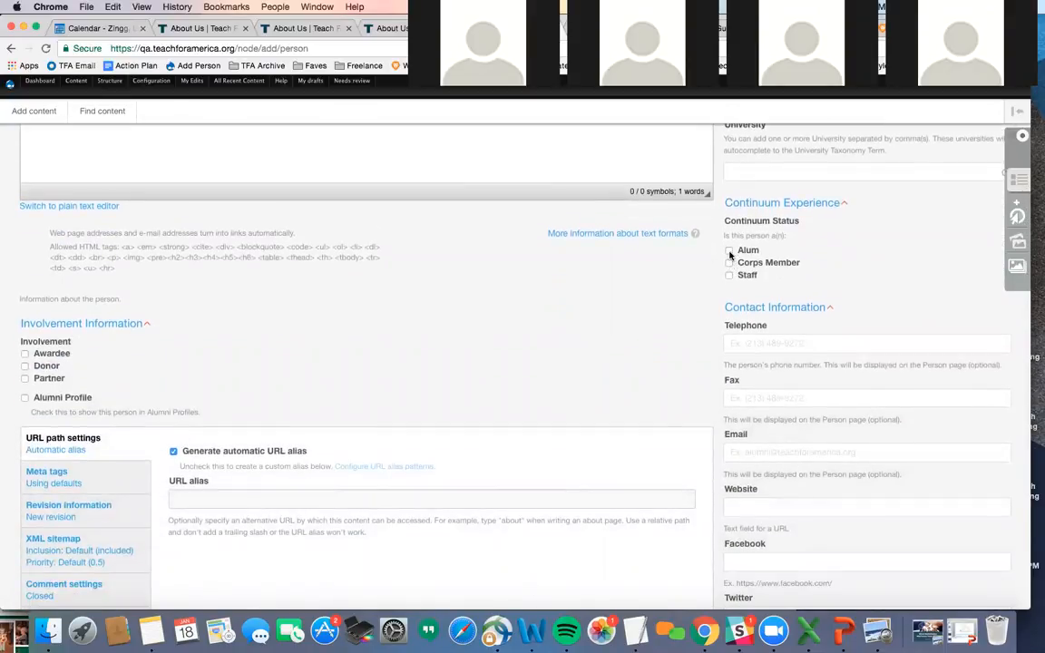
{"action": "left_click", "coordinate": [730, 253]}
{"action": "scroll", "coordinate": [730, 255], "scroll_direction": "down", "scroll_amount": 1}
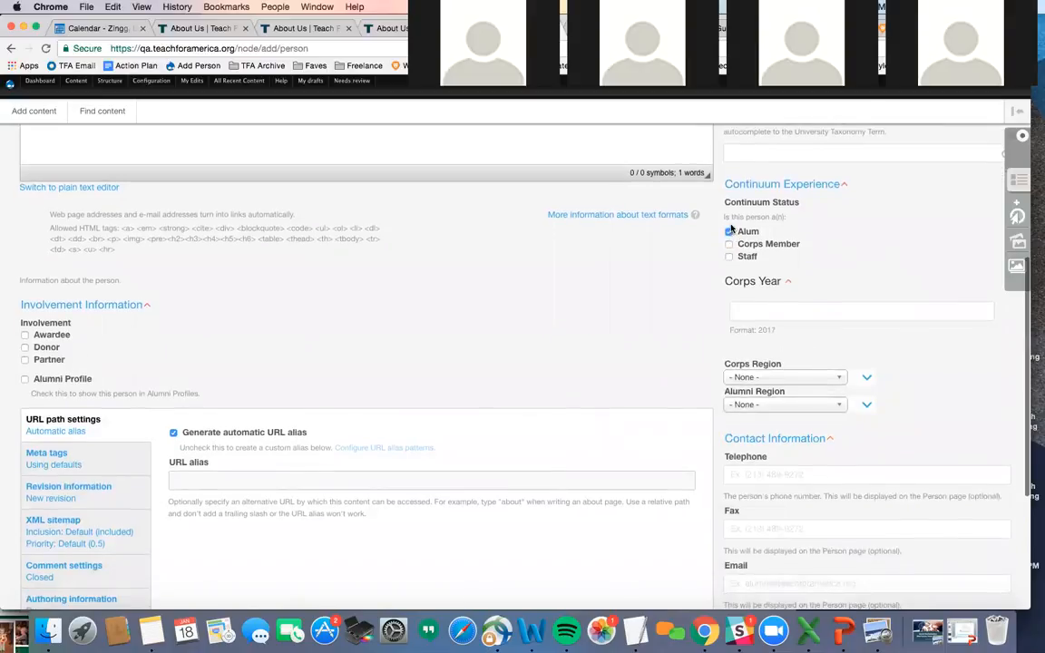
{"action": "scroll", "coordinate": [732, 229], "scroll_direction": "down", "scroll_amount": 1}
{"action": "scroll", "coordinate": [759, 291], "scroll_direction": "down", "scroll_amount": 2}
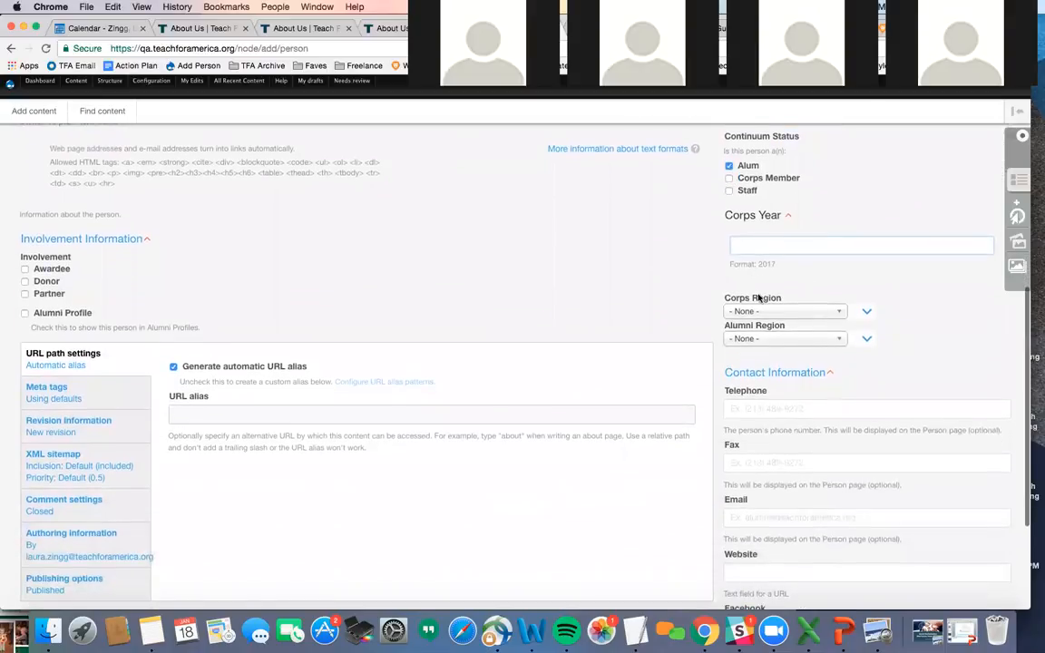
- Leave Corps Region unset and save the new Person
{"action": "left_click", "coordinate": [751, 312]}
{"action": "left_click", "coordinate": [539, 257]}
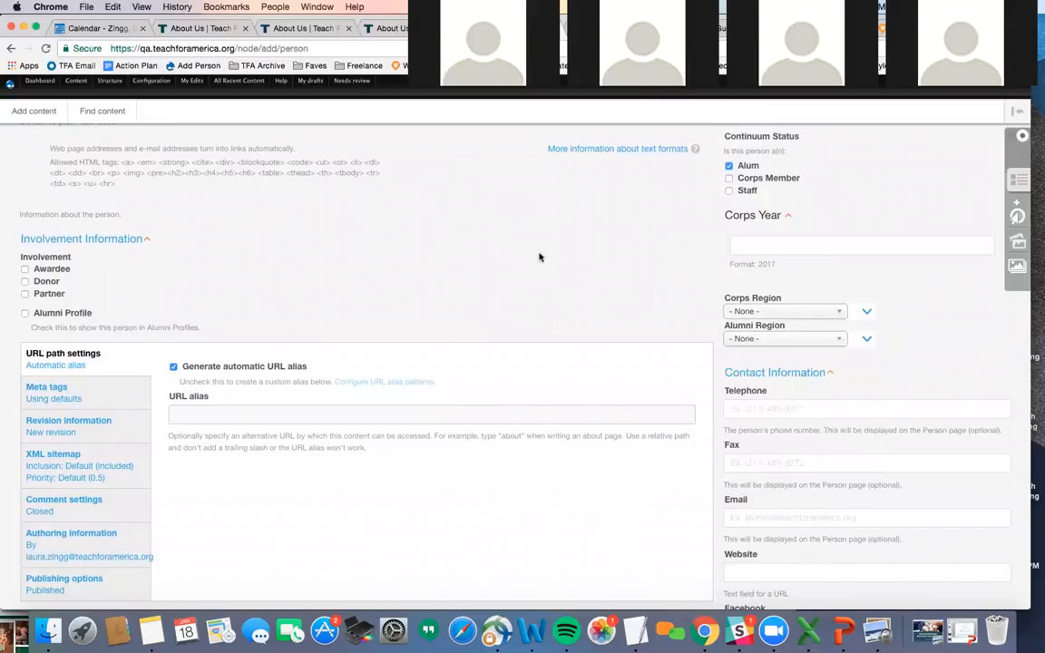
{"action": "scroll", "coordinate": [481, 258], "scroll_direction": "down", "scroll_amount": 5}
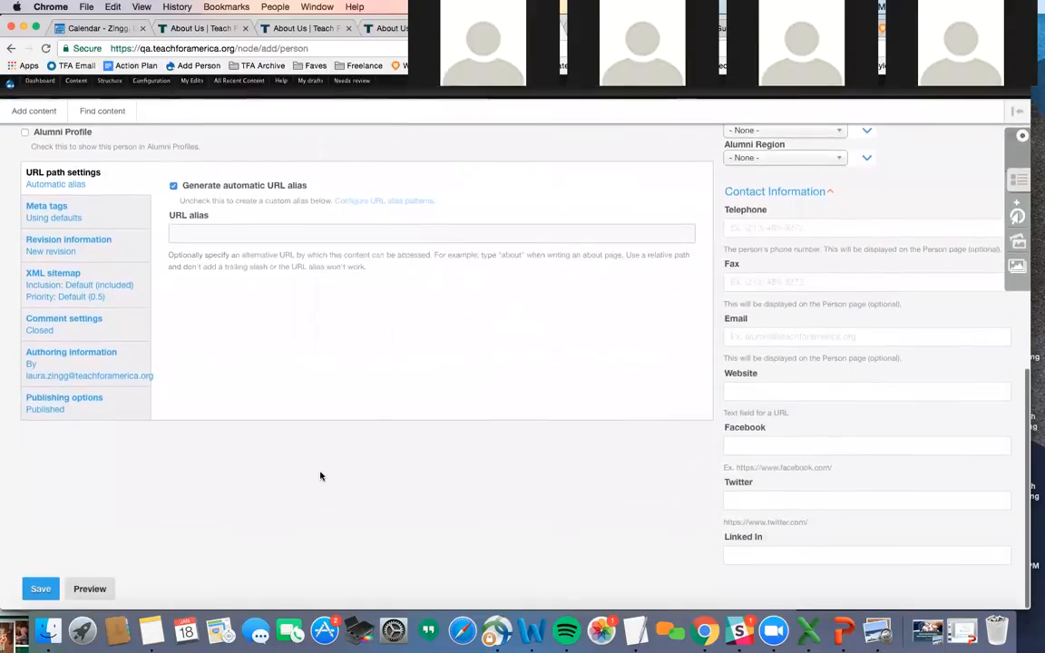
{"action": "scroll", "coordinate": [335, 363], "scroll_direction": "up", "scroll_amount": 6}
{"action": "scroll", "coordinate": [340, 356], "scroll_direction": "up", "scroll_amount": 7}
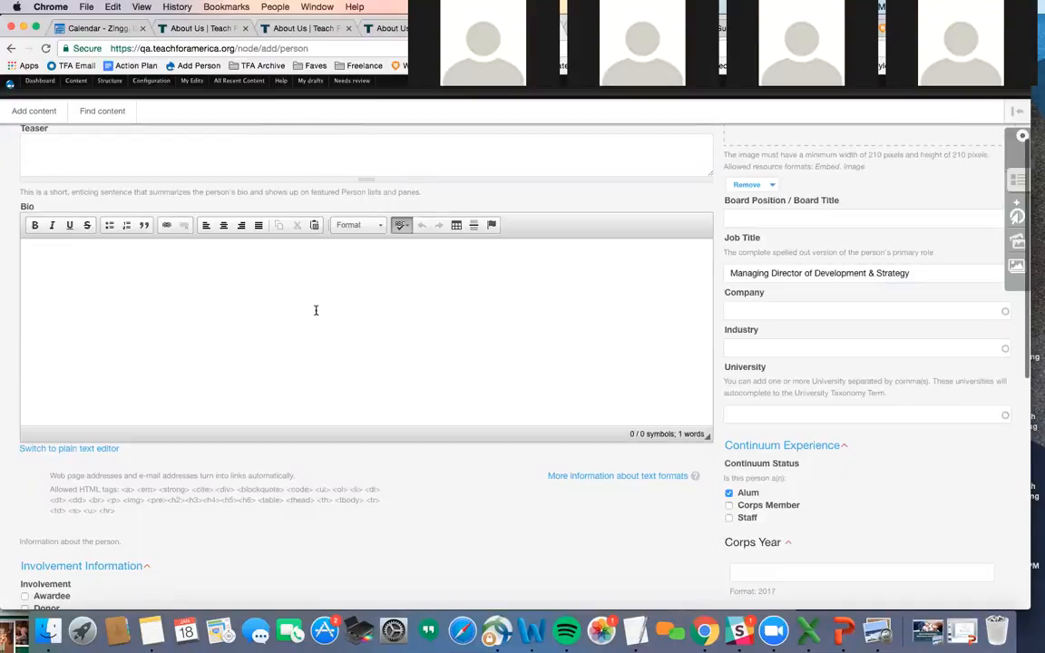
{"action": "scroll", "coordinate": [316, 307], "scroll_direction": "down", "scroll_amount": 13}
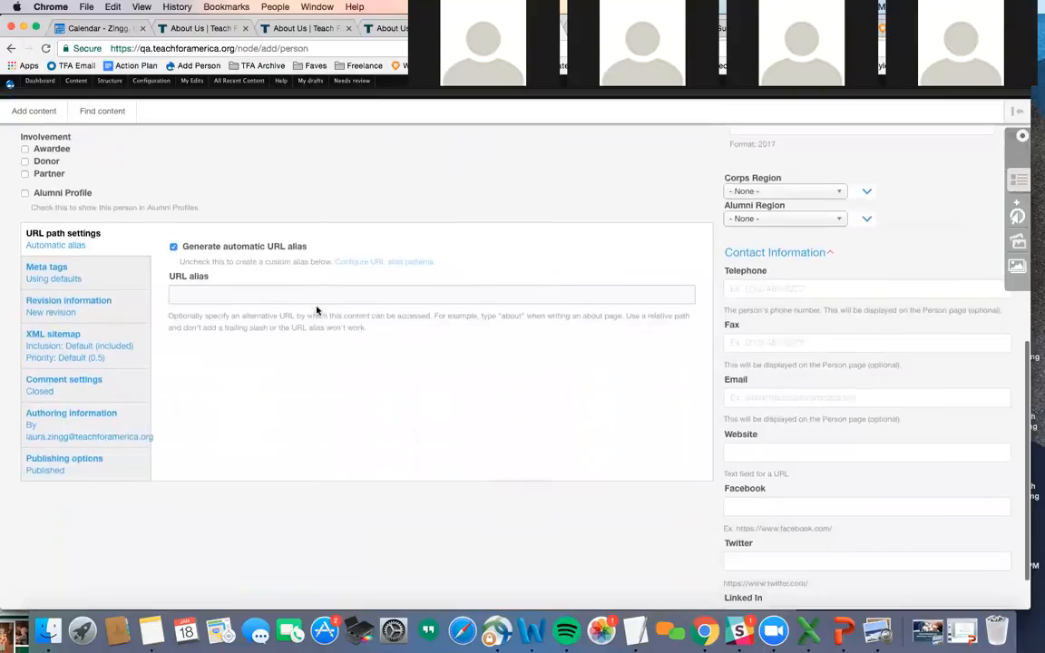
{"action": "left_click", "coordinate": [41, 588]}
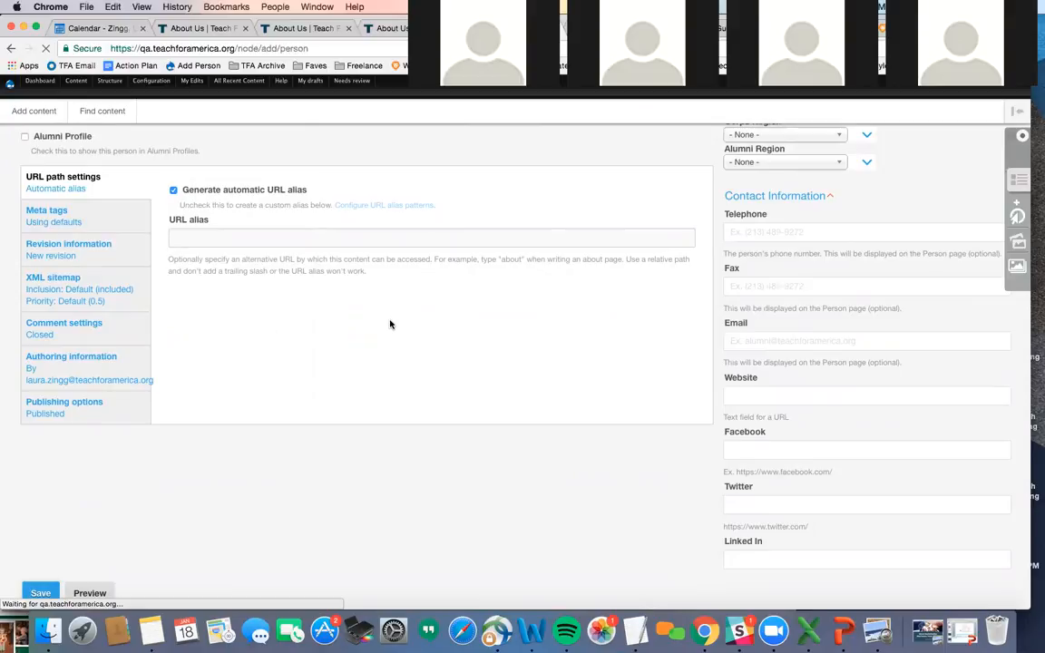
{"action": "scroll", "coordinate": [390, 324], "scroll_direction": "up", "scroll_amount": 7}
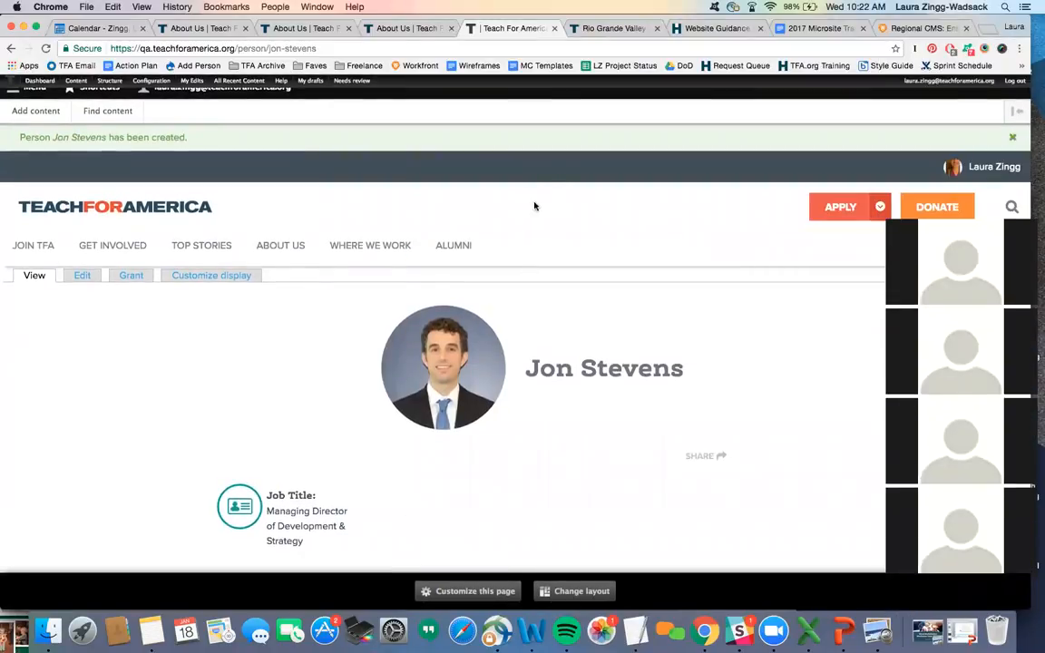
- Switch to the Rio Grande Valley site and open its About Us page
{"action": "left_click", "coordinate": [614, 29]}
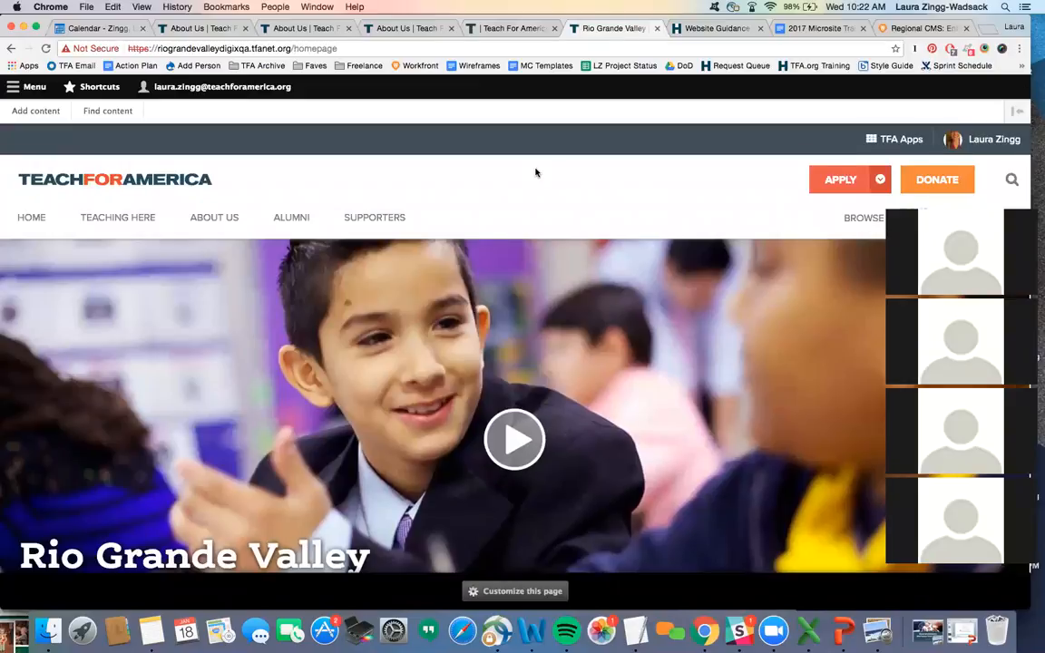
{"action": "scroll", "coordinate": [536, 172], "scroll_direction": "down", "scroll_amount": 1}
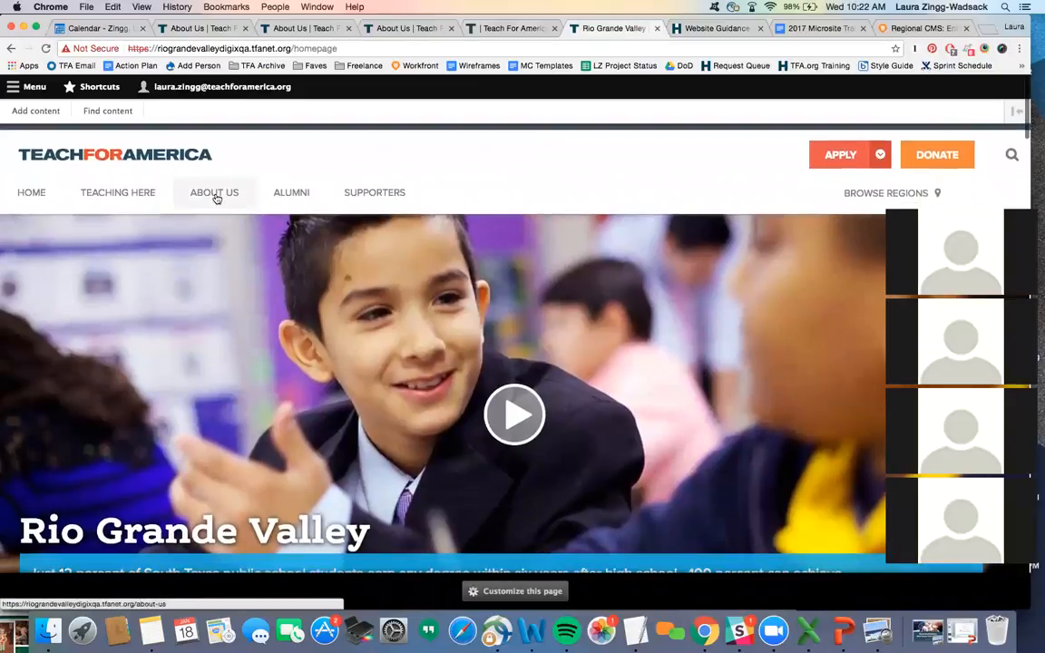
{"action": "left_click", "coordinate": [216, 193]}
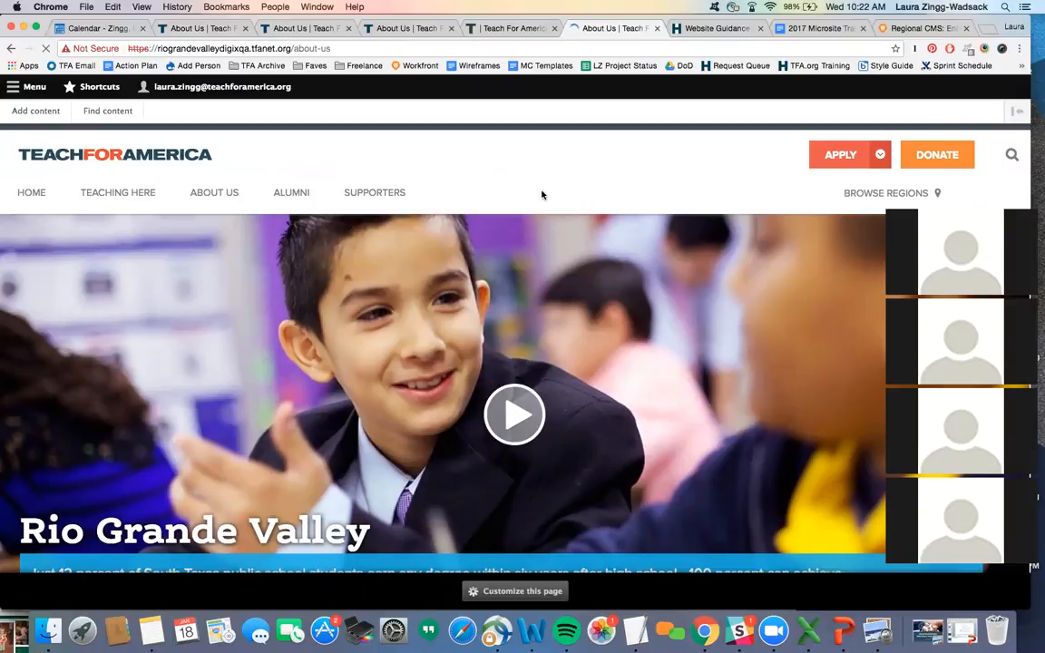
{"action": "scroll", "coordinate": [541, 194], "scroll_direction": "down", "scroll_amount": 1}
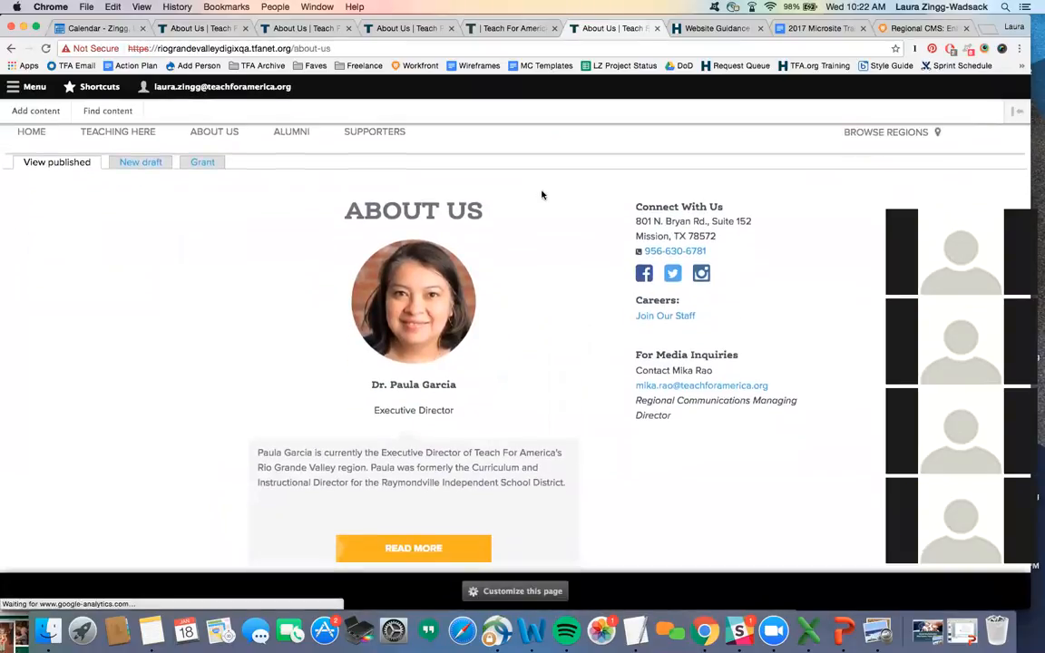
- Enter Customize this page and drag the About Us pane down into the Footer region
{"action": "left_click", "coordinate": [471, 594]}
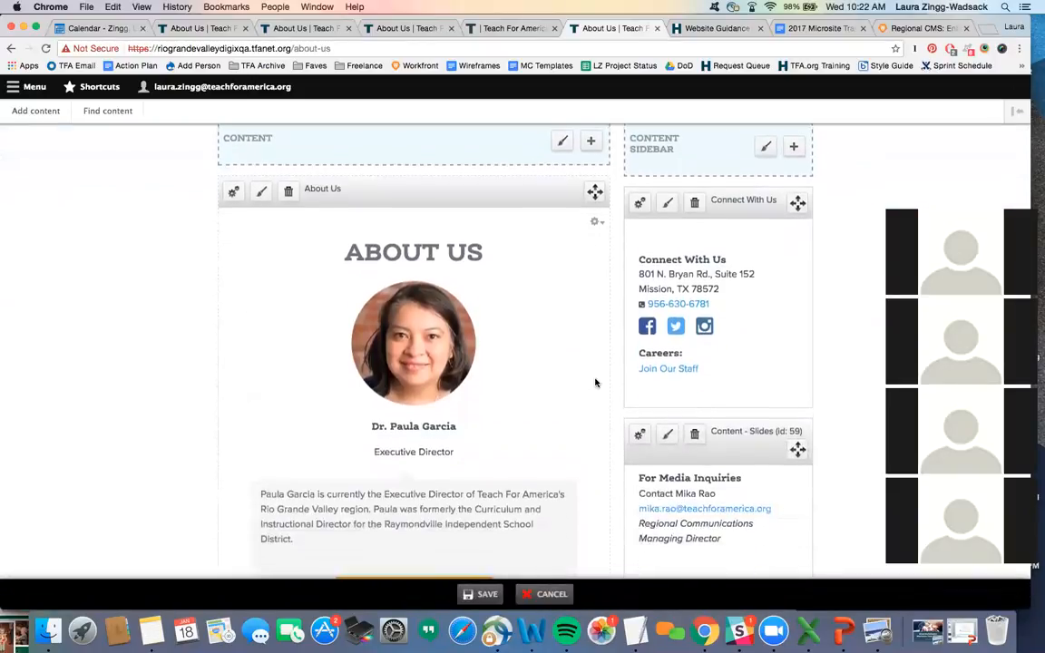
{"action": "scroll", "coordinate": [596, 382], "scroll_direction": "up", "scroll_amount": 3}
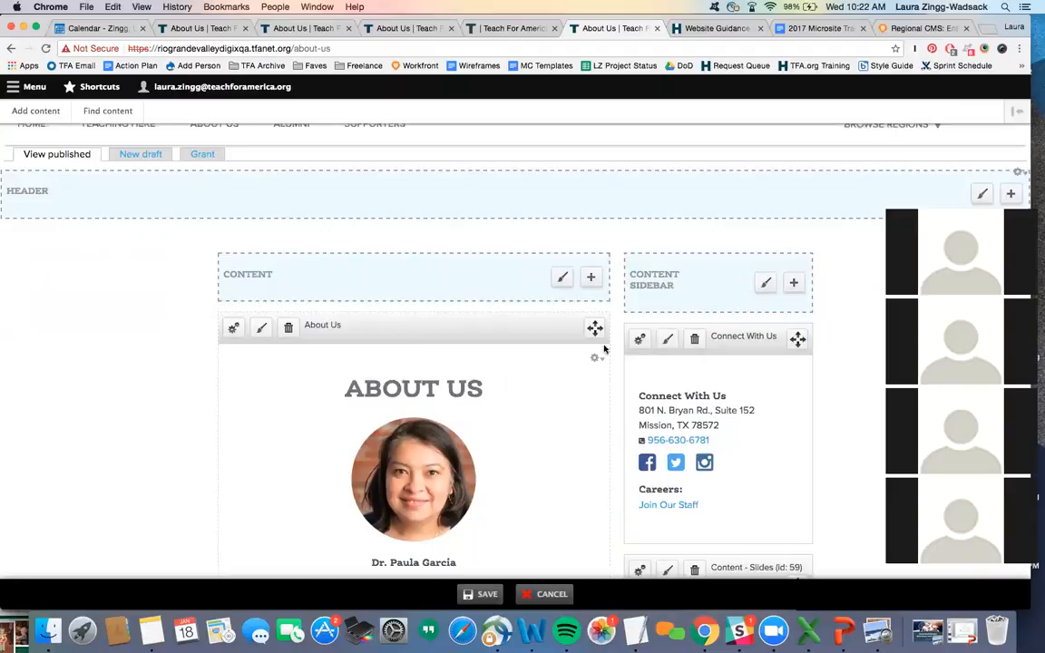
{"action": "left_click_drag", "start_coordinate": [596, 329], "coordinate": [609, 147]}
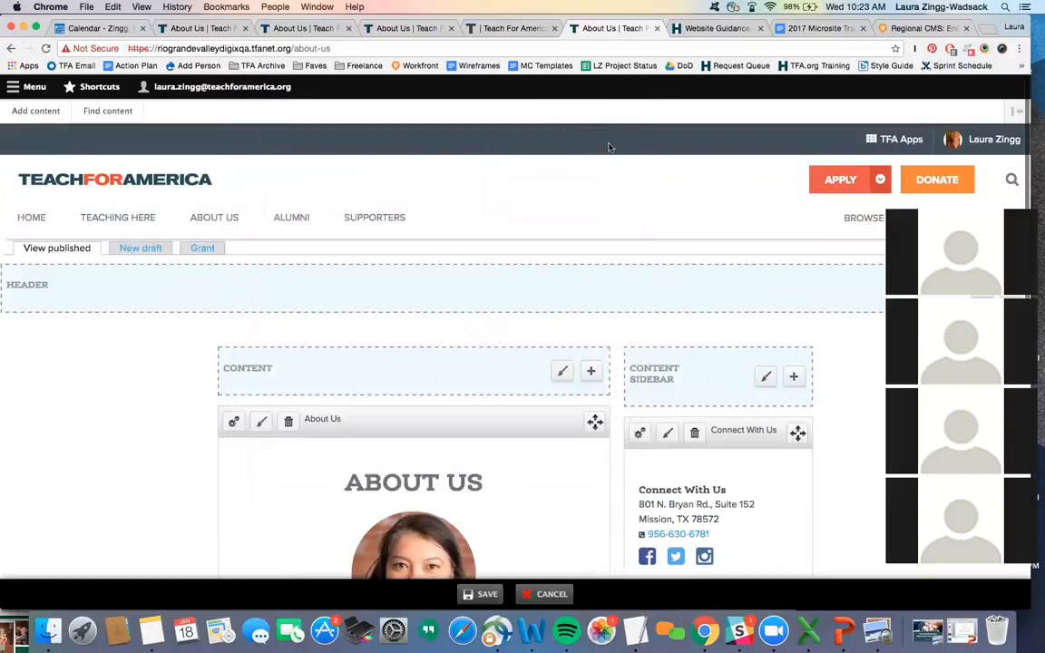
{"action": "left_click_drag", "start_coordinate": [595, 392], "coordinate": [628, 229]}
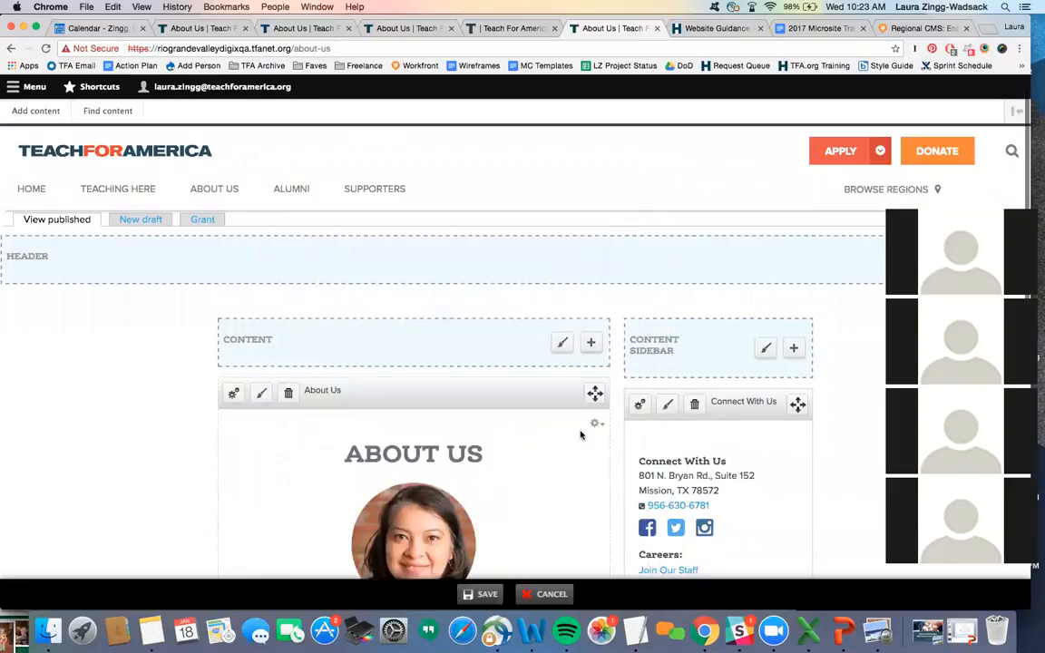
{"action": "left_click_drag", "start_coordinate": [595, 392], "coordinate": [541, 389]}
{"action": "scroll", "coordinate": [524, 422], "scroll_direction": "down", "scroll_amount": 5}
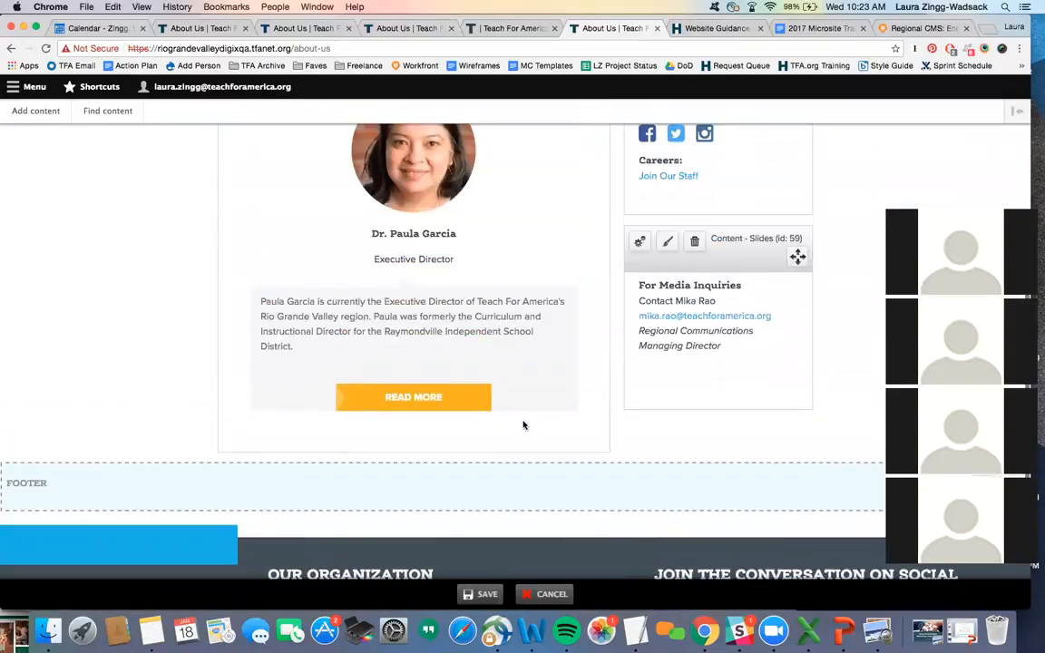
{"action": "scroll", "coordinate": [522, 425], "scroll_direction": "up", "scroll_amount": 5}
{"action": "left_click_drag", "start_coordinate": [595, 212], "coordinate": [578, 444]}
{"action": "scroll", "coordinate": [581, 423], "scroll_direction": "up", "scroll_amount": 4}
{"action": "scroll", "coordinate": [582, 423], "scroll_direction": "down", "scroll_amount": 1}
{"action": "scroll", "coordinate": [582, 422], "scroll_direction": "up", "scroll_amount": 1}
{"action": "scroll", "coordinate": [582, 423], "scroll_direction": "down", "scroll_amount": 2}
{"action": "scroll", "coordinate": [582, 423], "scroll_direction": "down", "scroll_amount": 6}
{"action": "scroll", "coordinate": [582, 423], "scroll_direction": "up", "scroll_amount": 6}
{"action": "scroll", "coordinate": [582, 423], "scroll_direction": "up", "scroll_amount": 3}
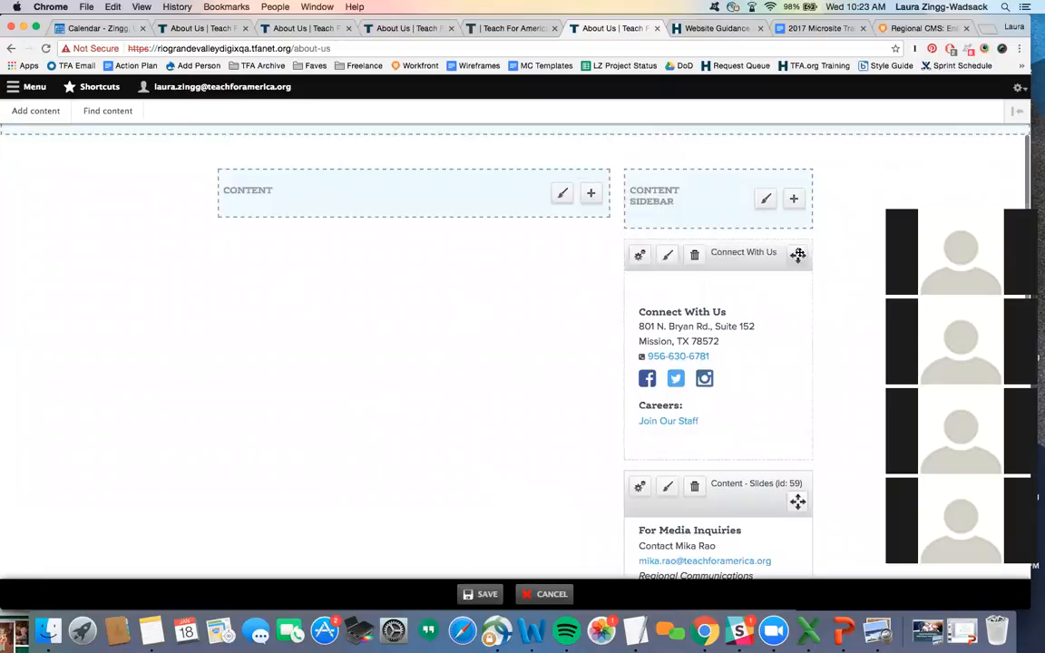
{"action": "scroll", "coordinate": [643, 327], "scroll_direction": "down", "scroll_amount": 10}
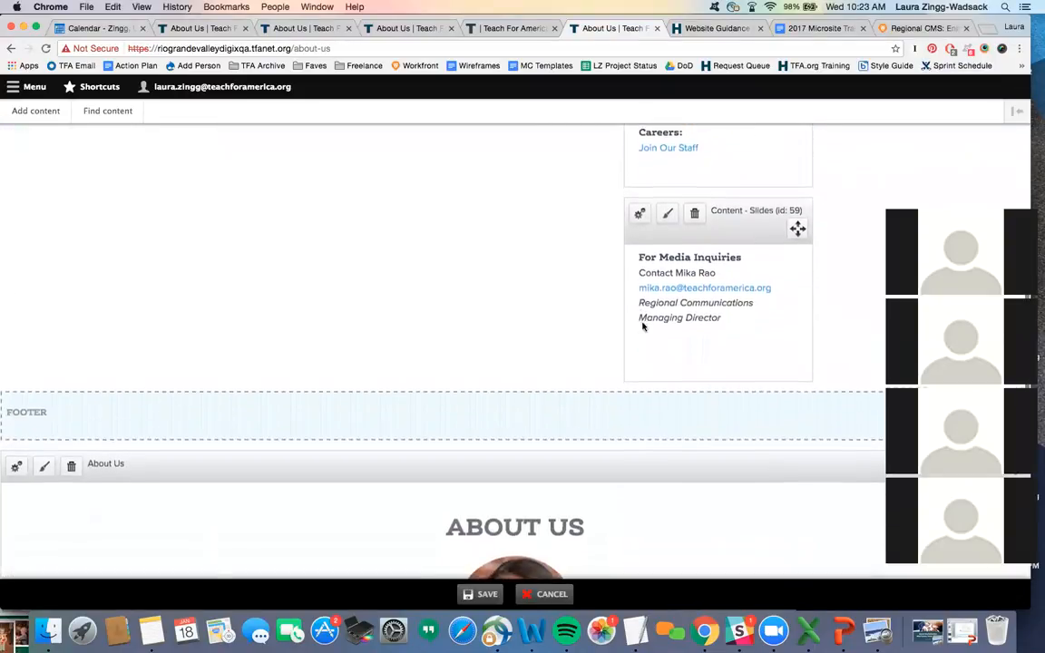
{"action": "scroll", "coordinate": [642, 327], "scroll_direction": "up", "scroll_amount": 10}
- Move the Connect With Us media-inquiries pane into the footer below About Us
{"action": "left_click_drag", "start_coordinate": [796, 243], "coordinate": [731, 501]}
{"action": "scroll", "coordinate": [732, 500], "scroll_direction": "up", "scroll_amount": 6}
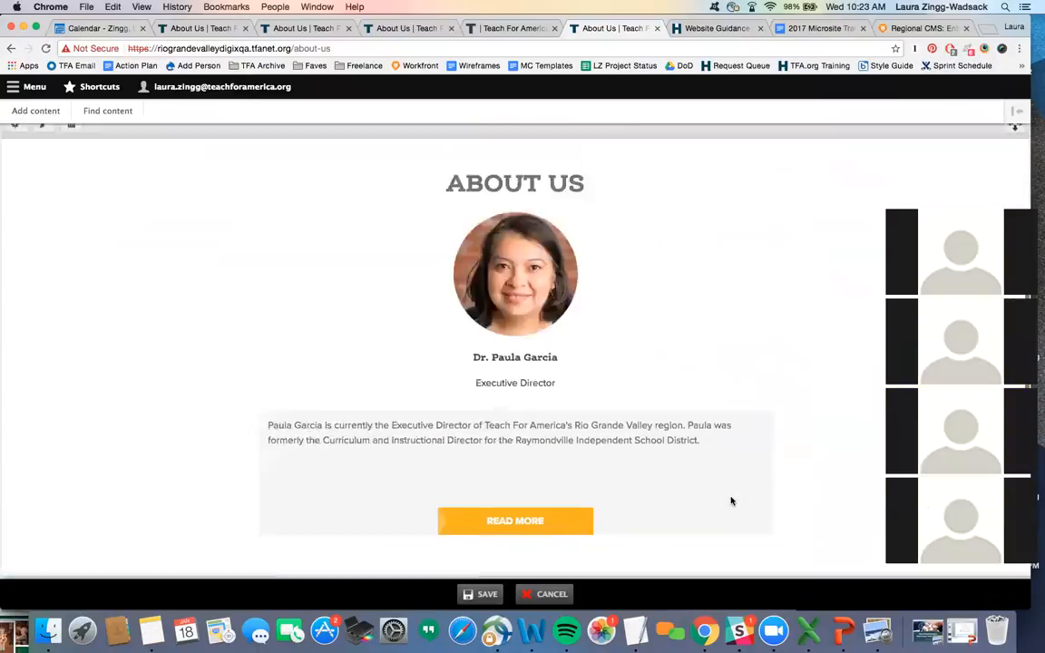
{"action": "scroll", "coordinate": [731, 500], "scroll_direction": "up", "scroll_amount": 5}
{"action": "left_click_drag", "start_coordinate": [797, 355], "coordinate": [695, 565]}
{"action": "scroll", "coordinate": [661, 495], "scroll_direction": "up", "scroll_amount": 5}
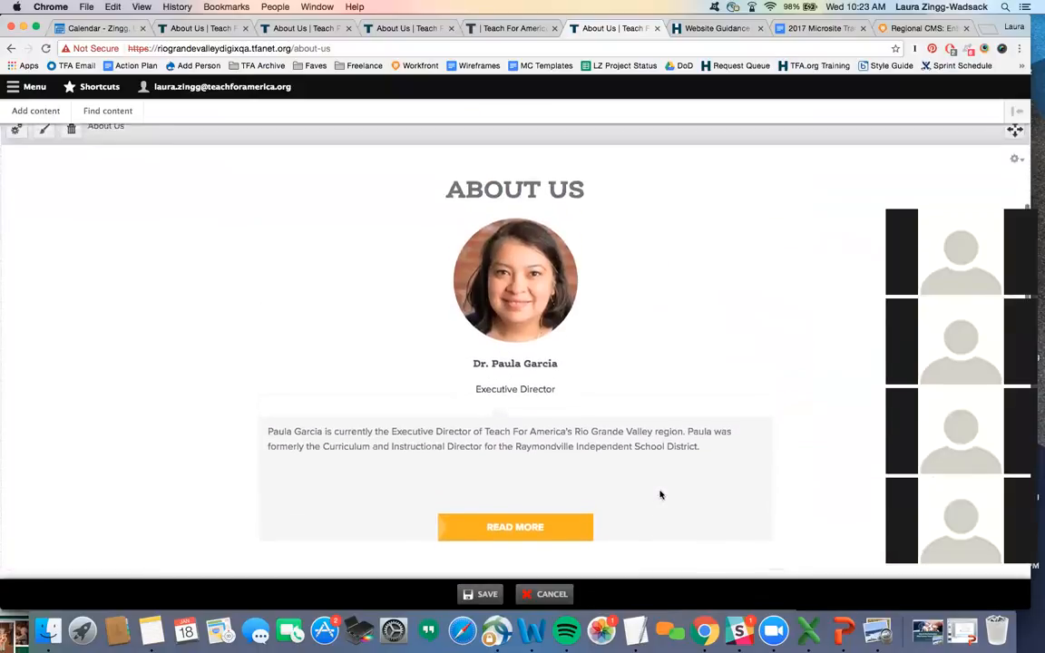
{"action": "scroll", "coordinate": [661, 495], "scroll_direction": "down", "scroll_amount": 2}
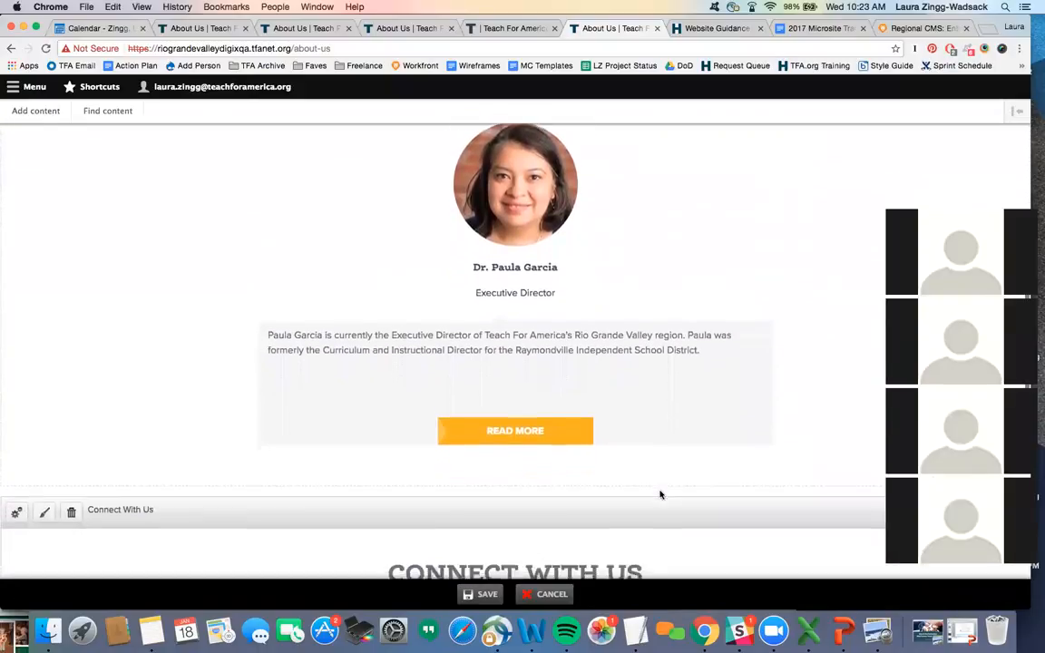
{"action": "scroll", "coordinate": [661, 495], "scroll_direction": "up", "scroll_amount": 6}
{"action": "scroll", "coordinate": [660, 495], "scroll_direction": "down", "scroll_amount": 3}
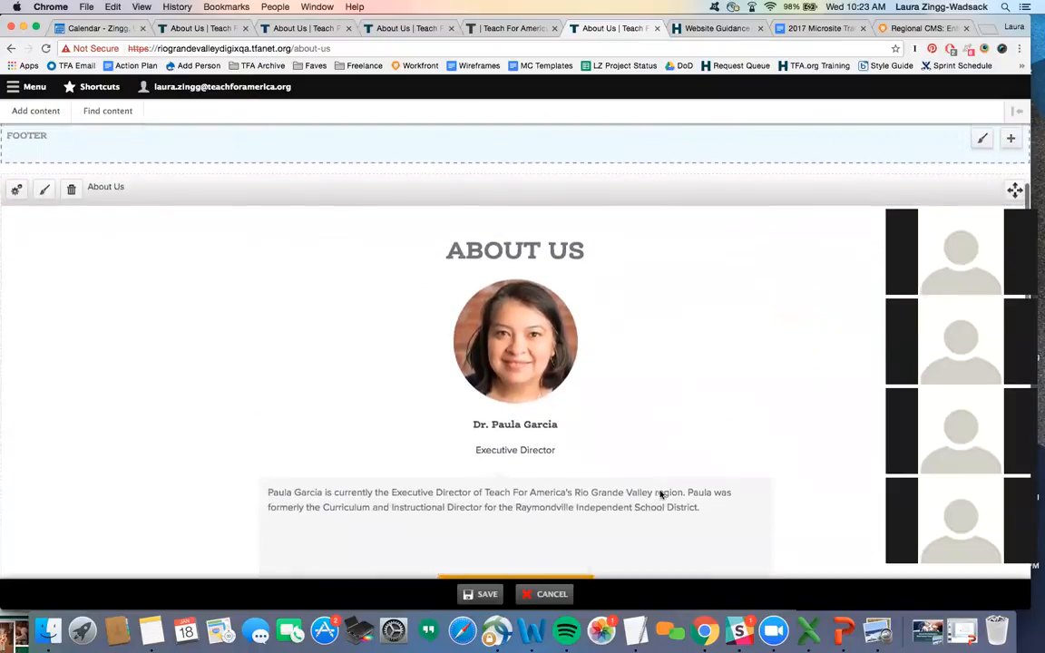
{"action": "scroll", "coordinate": [740, 426], "scroll_direction": "up", "scroll_amount": 1}
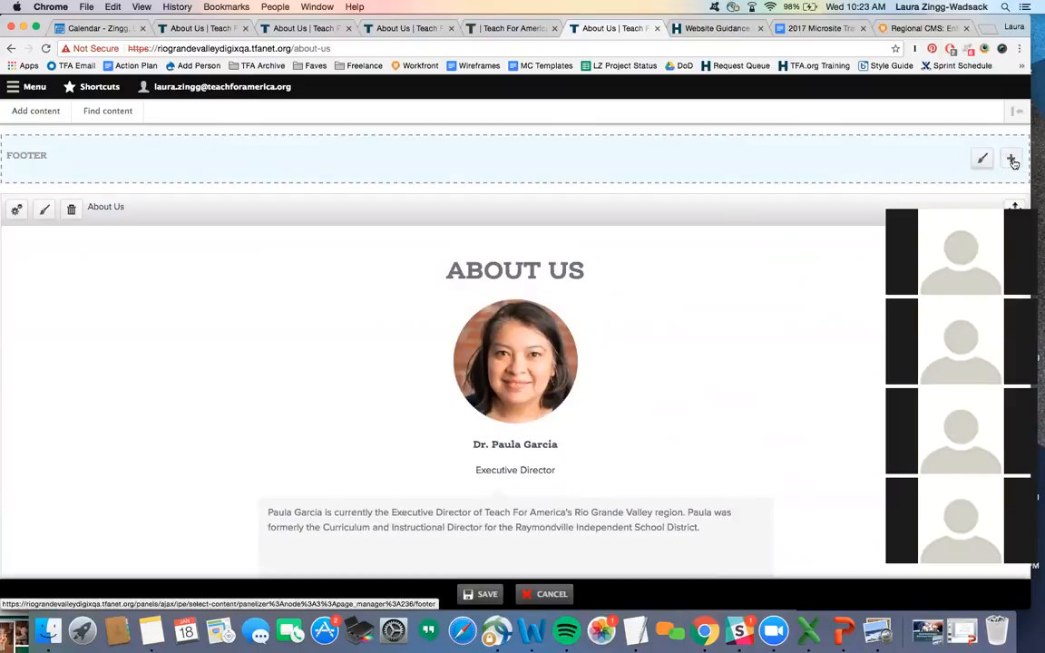
{"action": "left_click", "coordinate": [1012, 160]}
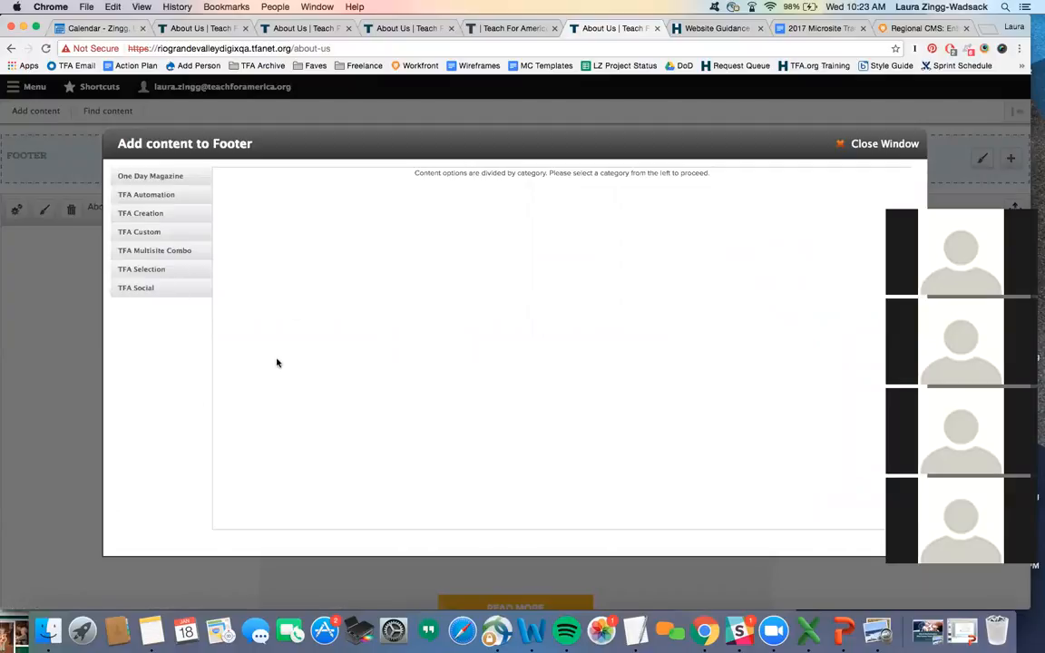
- Pick Content Selection With Teaser - Multisite from the TFA Selection category
{"action": "left_click", "coordinate": [164, 268]}
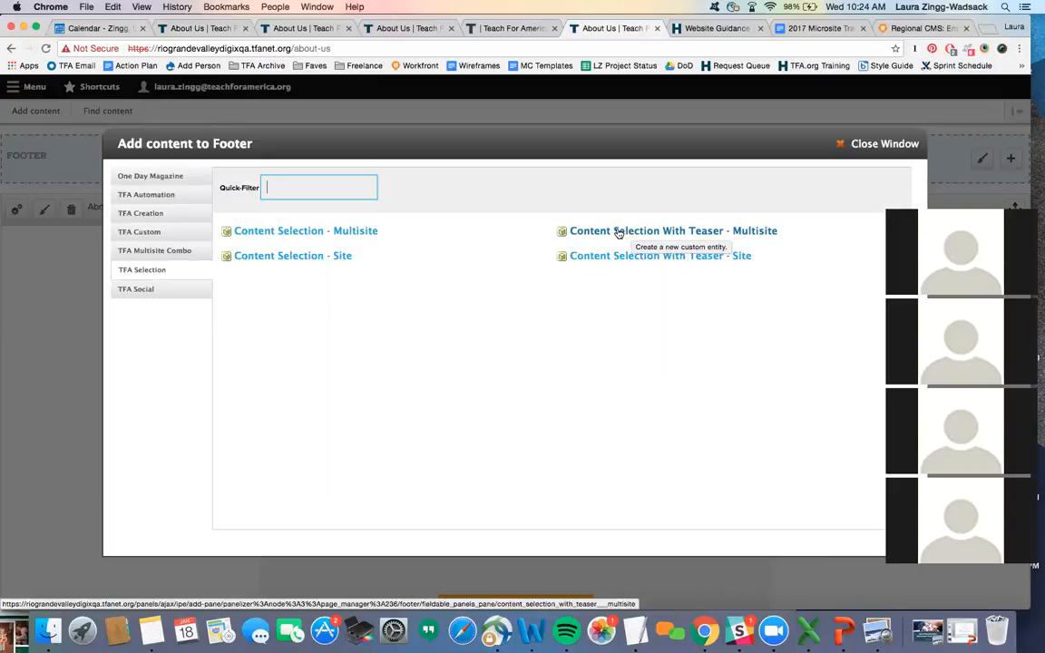
{"action": "left_click", "coordinate": [618, 233]}
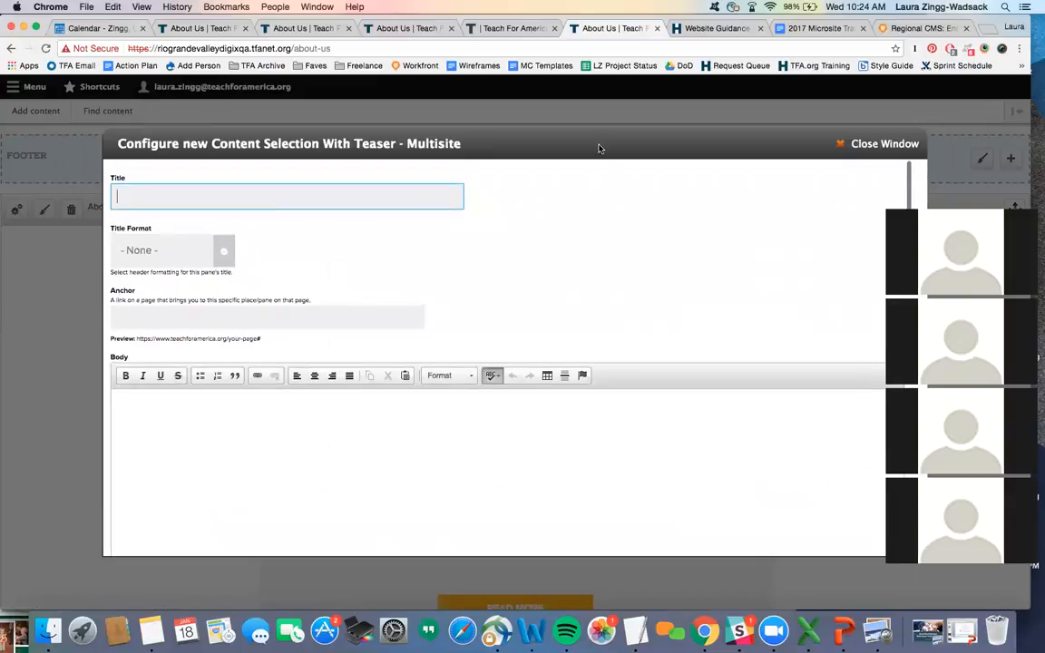
- Select the first two staff members' Person profiles as Selection items
{"action": "left_click_drag", "start_coordinate": [599, 148], "coordinate": [600, 122]}
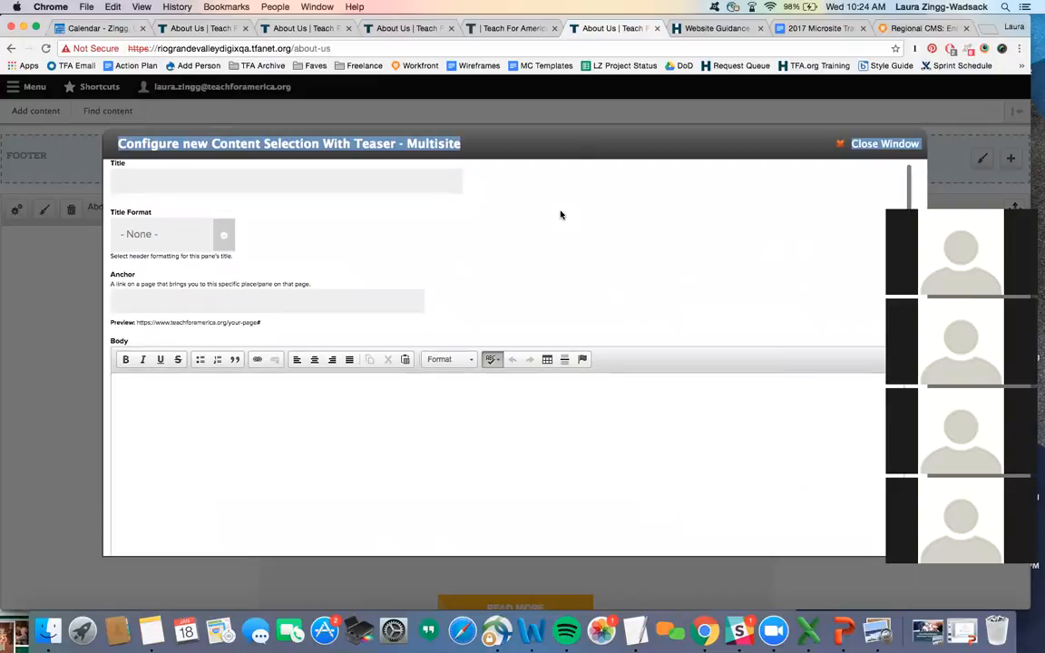
{"action": "scroll", "coordinate": [560, 215], "scroll_direction": "down", "scroll_amount": 3}
{"action": "scroll", "coordinate": [561, 215], "scroll_direction": "down", "scroll_amount": 10}
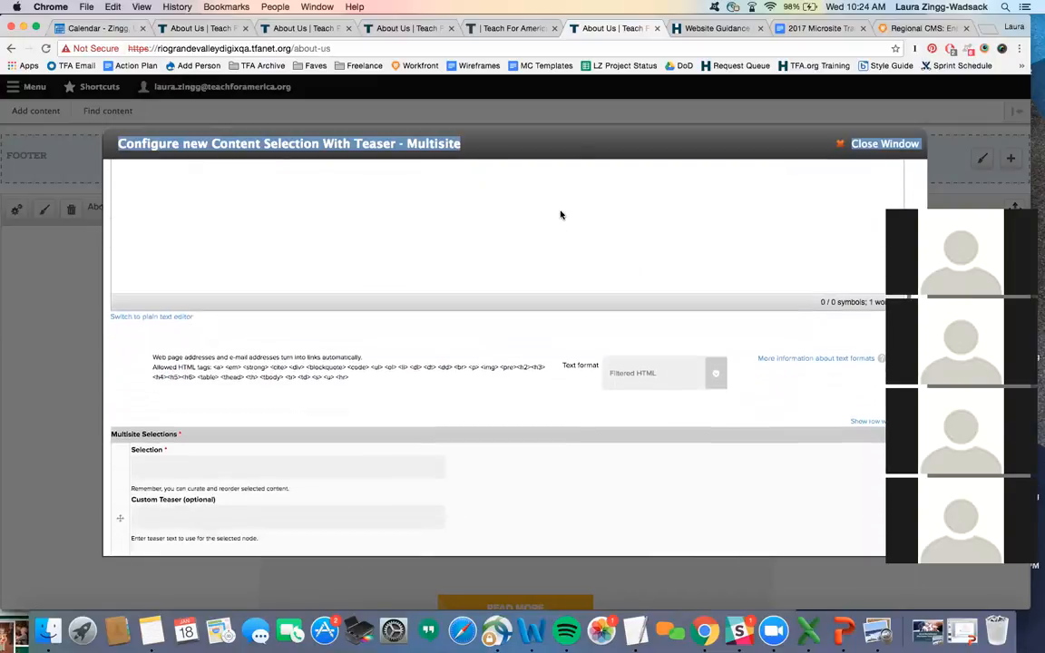
{"action": "scroll", "coordinate": [561, 215], "scroll_direction": "down", "scroll_amount": 1}
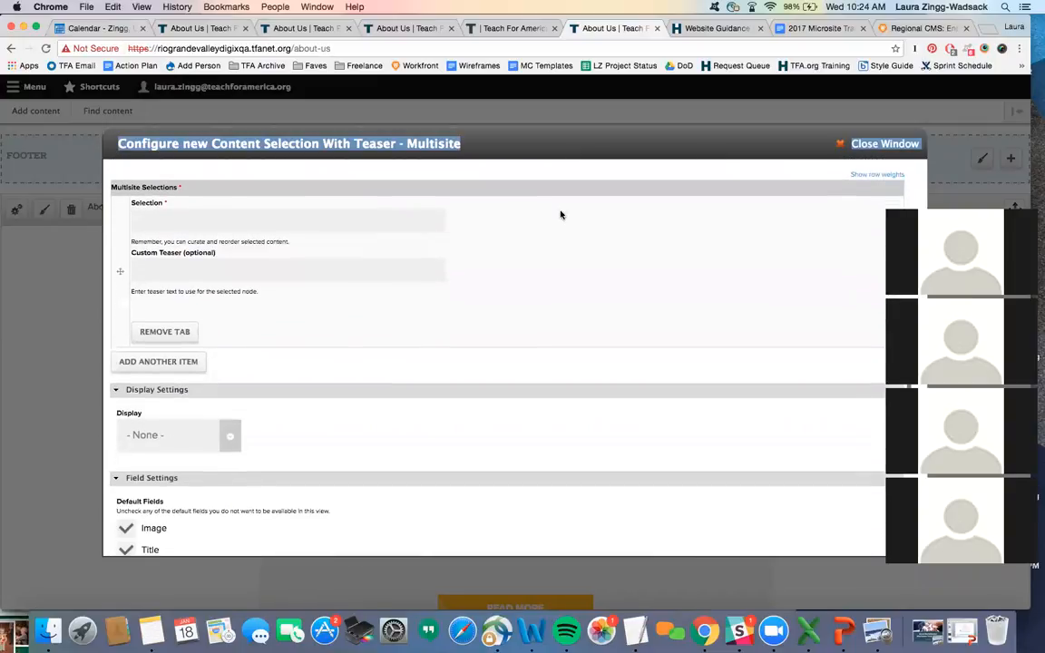
{"action": "left_click", "coordinate": [251, 216]}
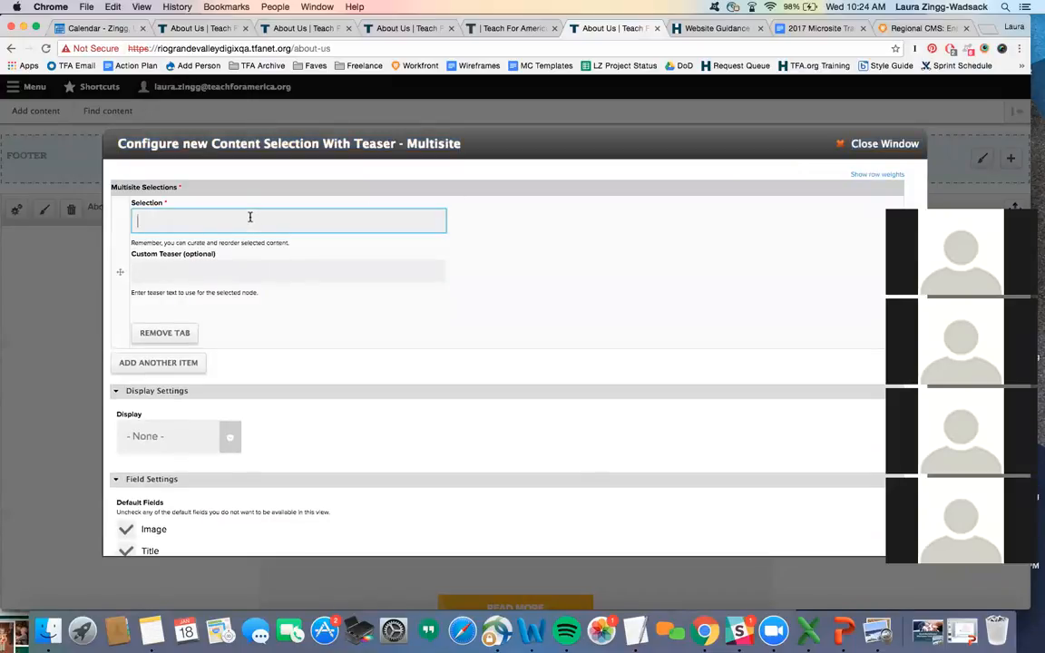
{"action": "scroll", "coordinate": [448, 300], "scroll_direction": "down", "scroll_amount": 1}
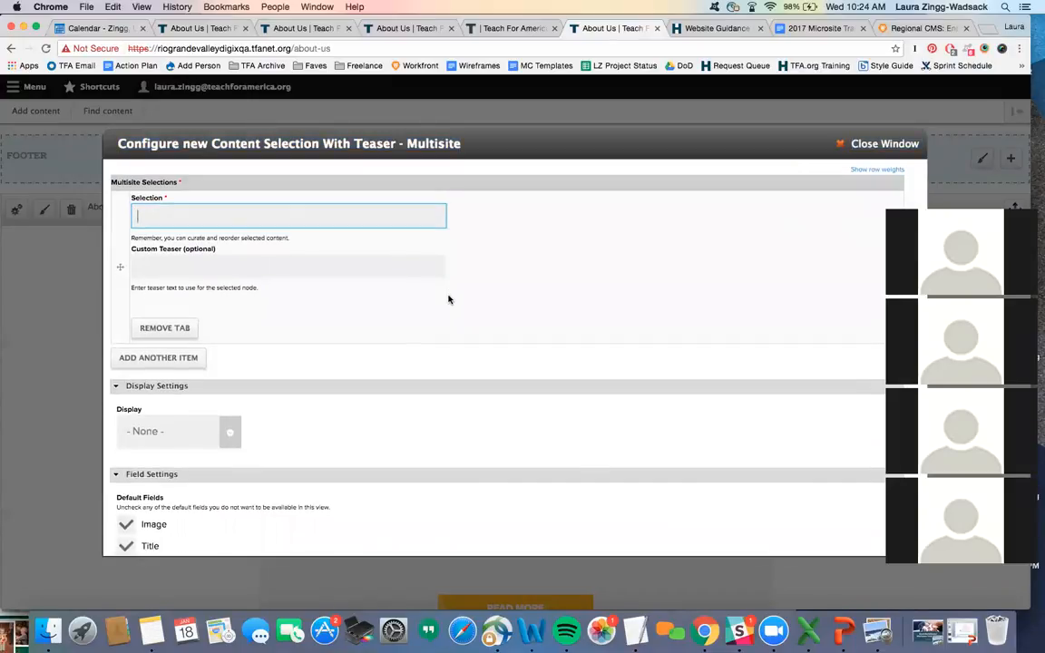
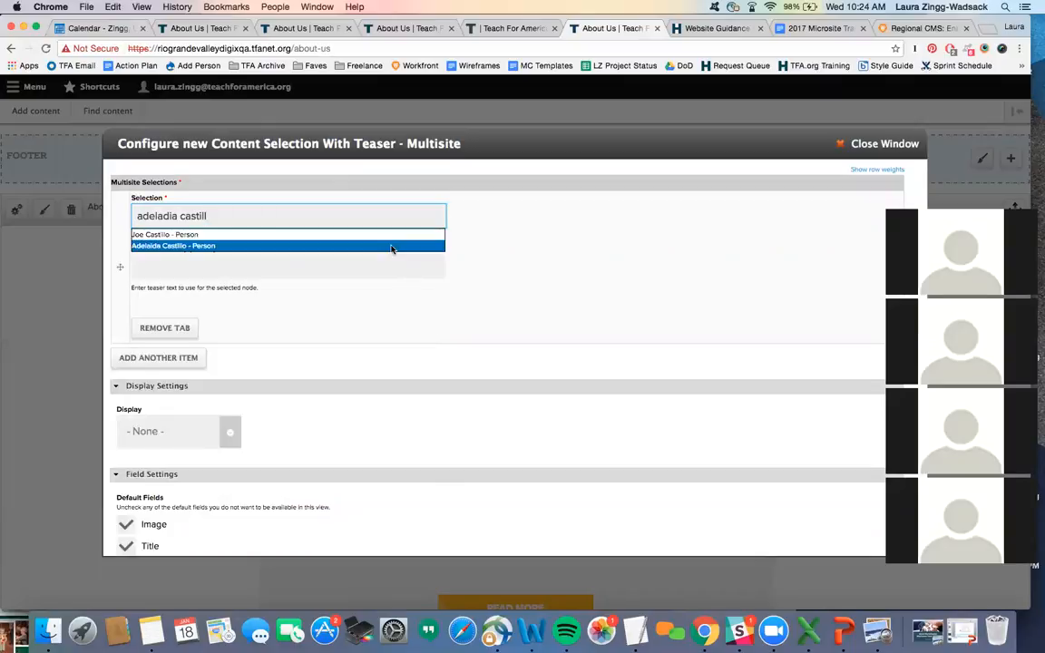
{"action": "left_click", "coordinate": [392, 246]}
{"action": "scroll", "coordinate": [438, 298], "scroll_direction": "down", "scroll_amount": 3}
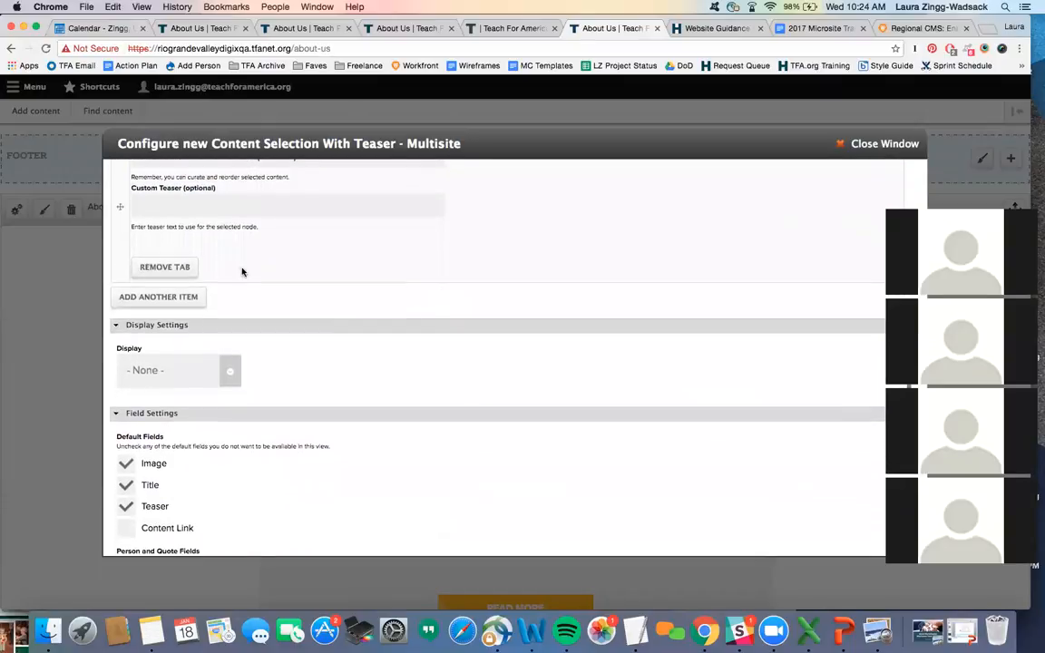
{"action": "left_click", "coordinate": [181, 297]}
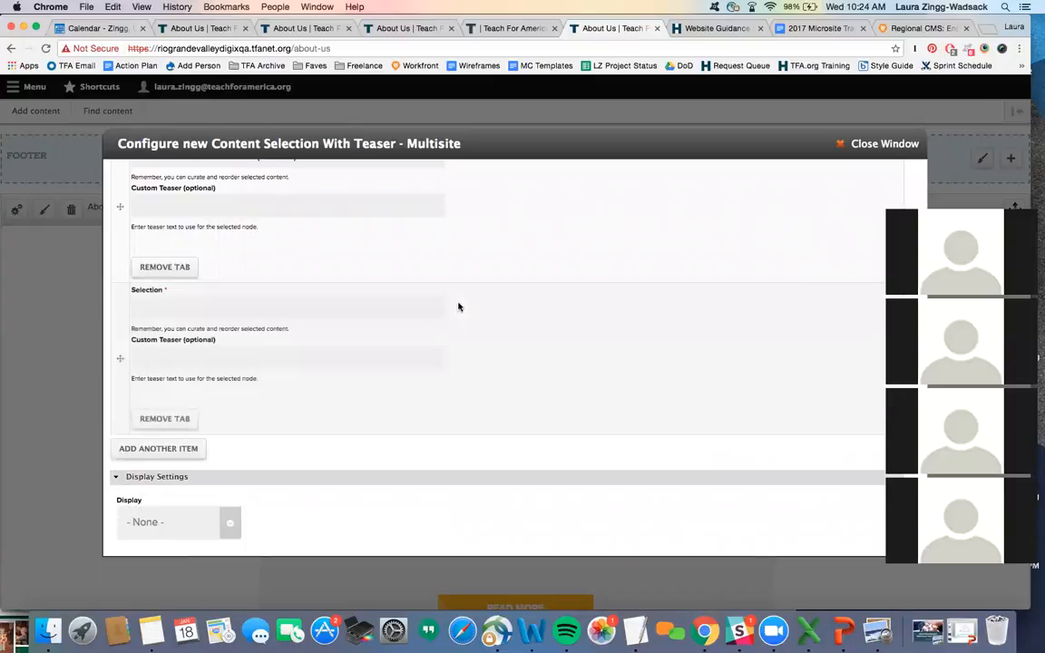
{"action": "scroll", "coordinate": [459, 306], "scroll_direction": "down", "scroll_amount": 2}
{"action": "left_click", "coordinate": [417, 267]}
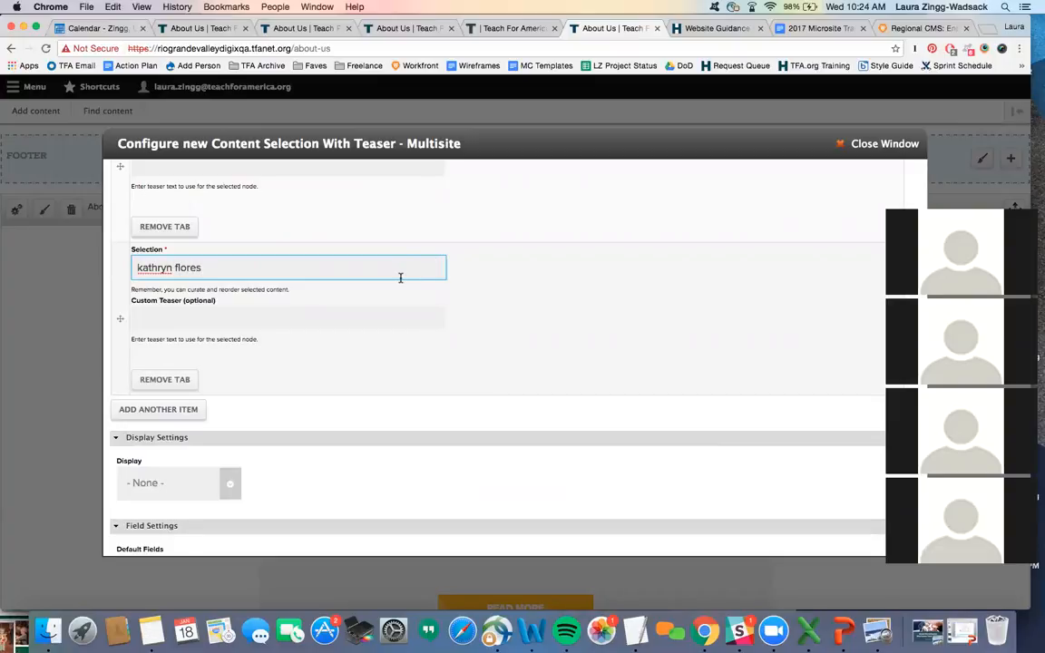
{"action": "scroll", "coordinate": [401, 278], "scroll_direction": "down", "scroll_amount": 1}
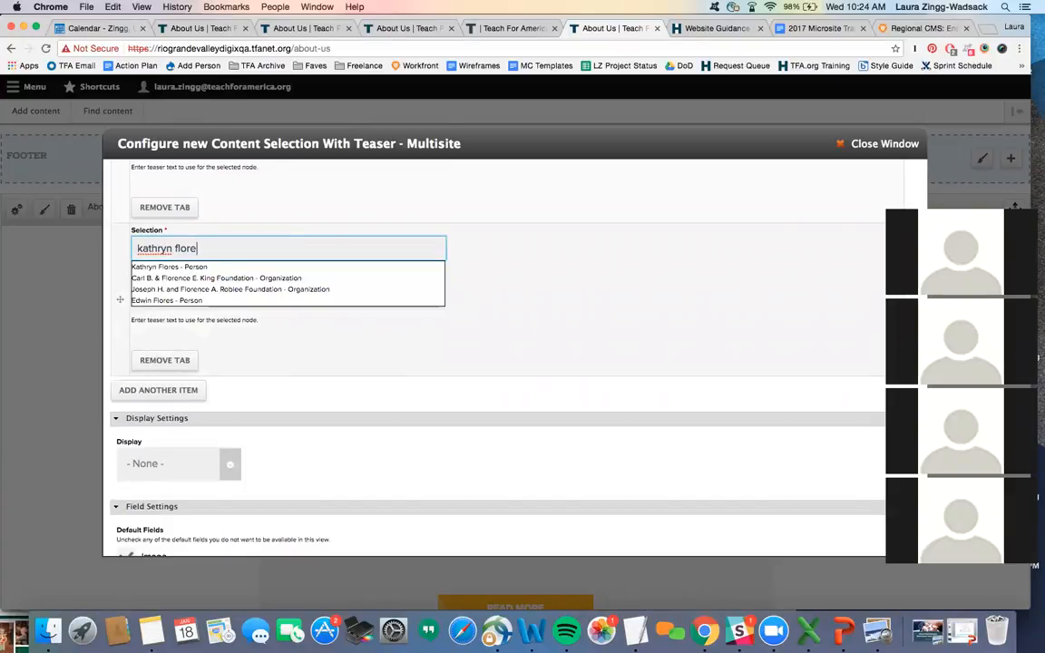
{"action": "left_click", "coordinate": [286, 267]}
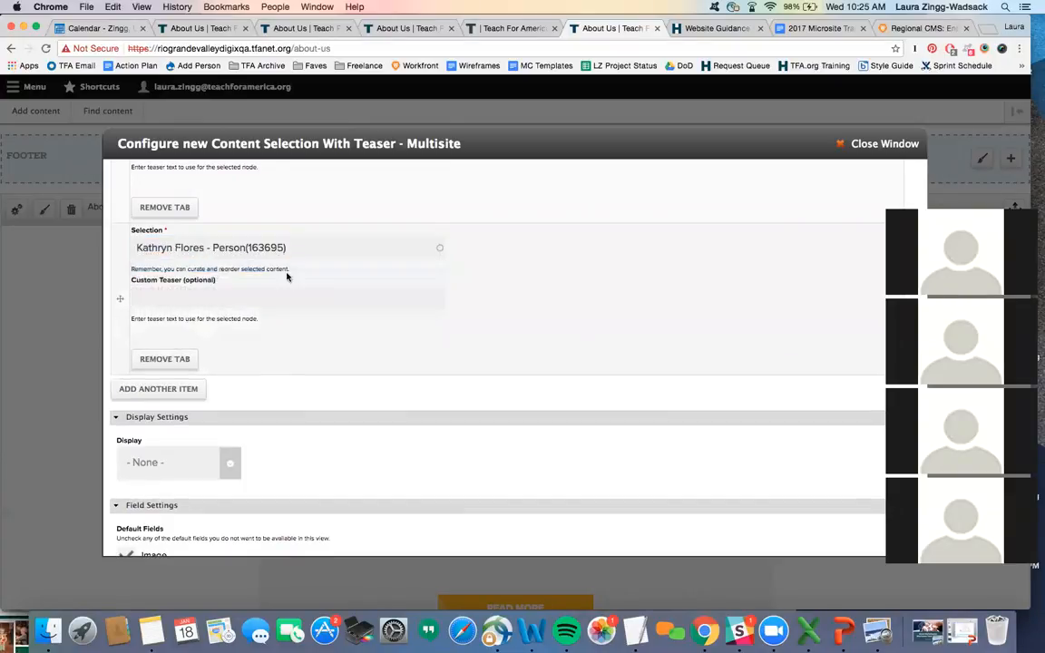
{"action": "scroll", "coordinate": [287, 275], "scroll_direction": "down", "scroll_amount": 2}
- Add the third and fourth staff members as additional Selection items
{"action": "left_click", "coordinate": [158, 313]}
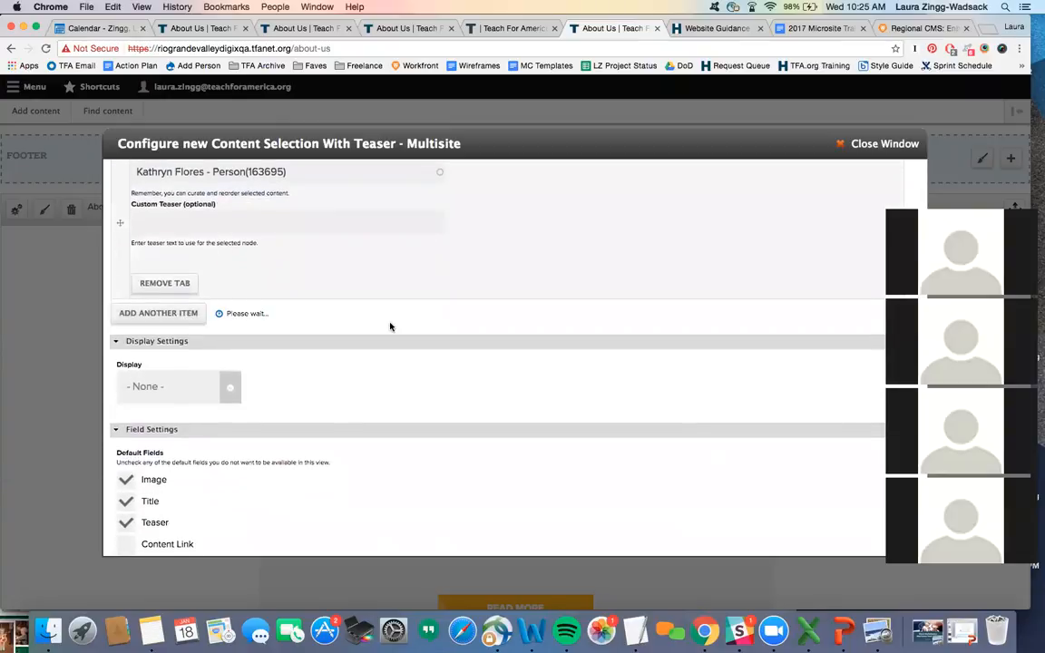
{"action": "scroll", "coordinate": [388, 322], "scroll_direction": "down", "scroll_amount": 1}
{"action": "left_click", "coordinate": [341, 289]}
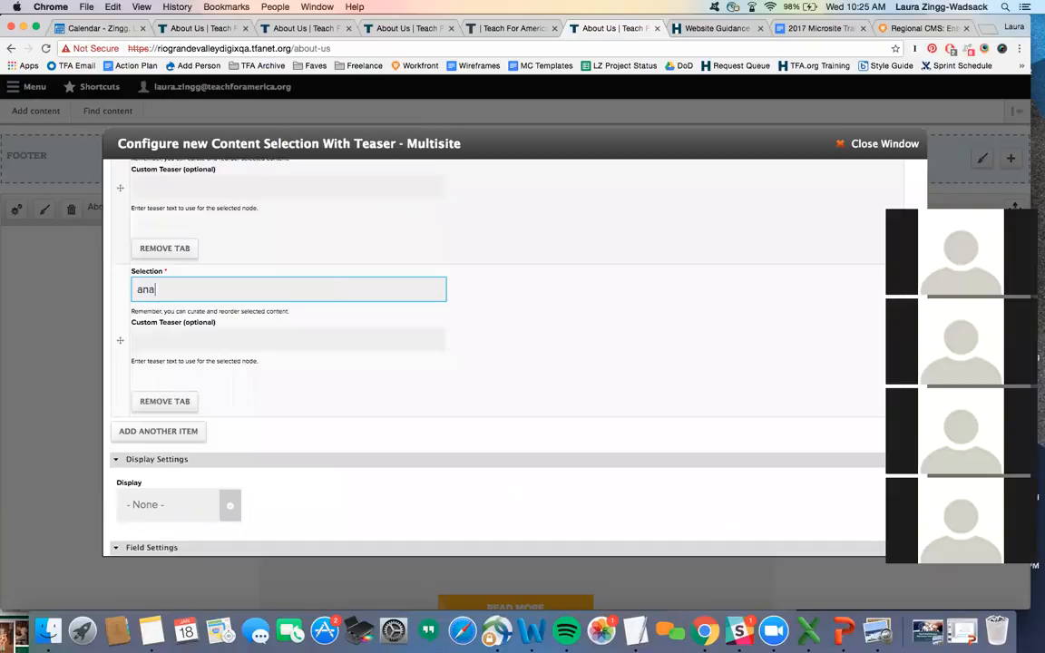
{"action": "scroll", "coordinate": [318, 292], "scroll_direction": "down", "scroll_amount": 2}
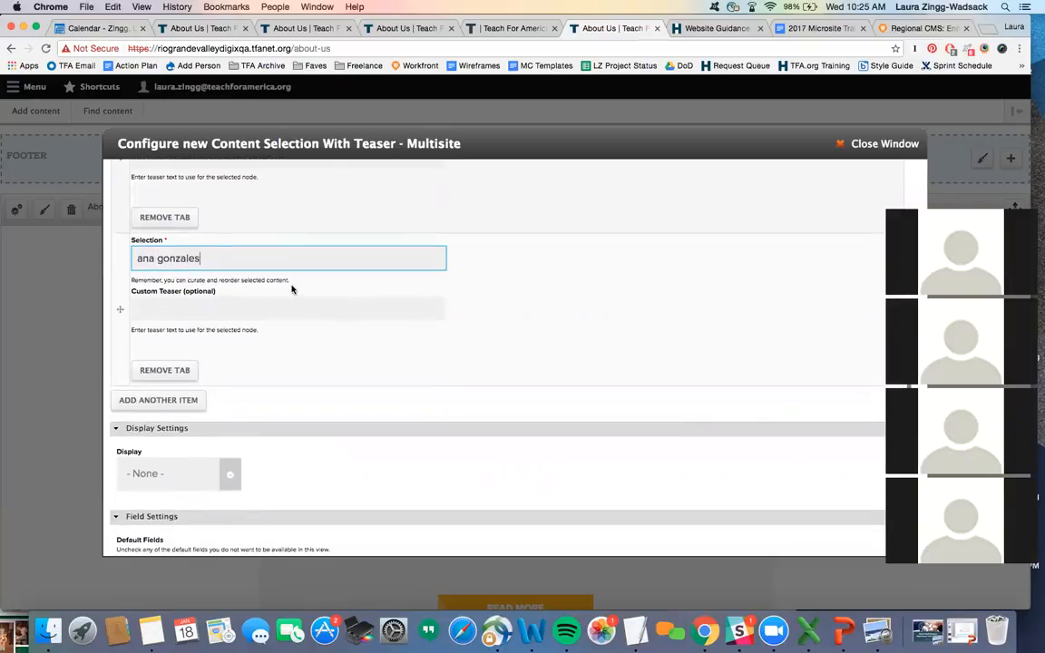
{"action": "left_click", "coordinate": [250, 288]}
{"action": "scroll", "coordinate": [245, 289], "scroll_direction": "down", "scroll_amount": 6}
{"action": "left_click", "coordinate": [190, 270]}
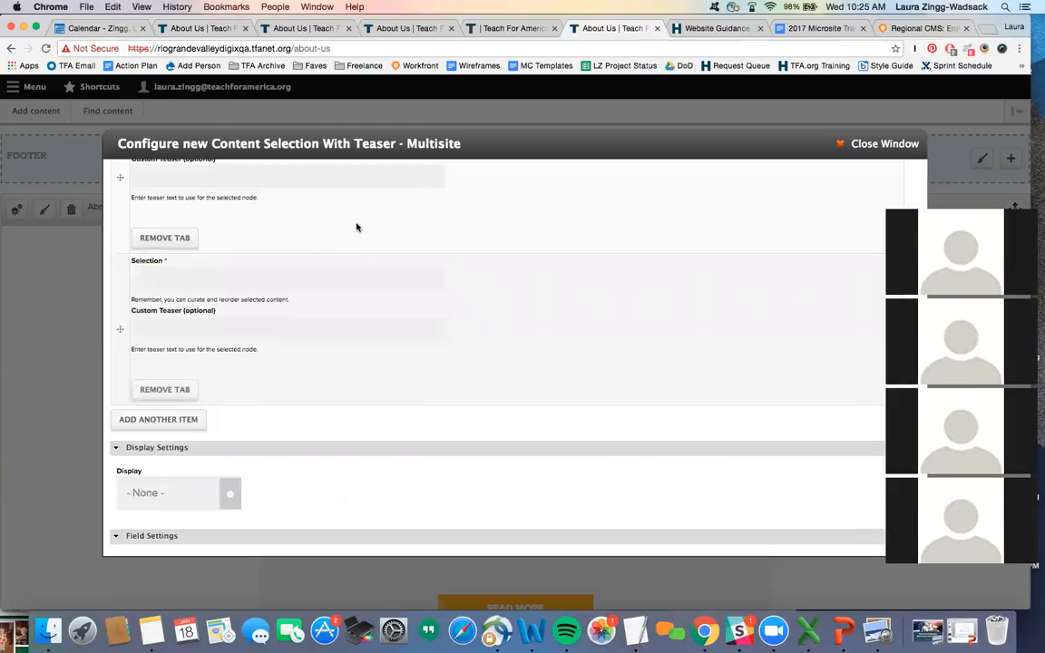
{"action": "scroll", "coordinate": [336, 234], "scroll_direction": "down", "scroll_amount": 1}
{"action": "left_click", "coordinate": [286, 266]}
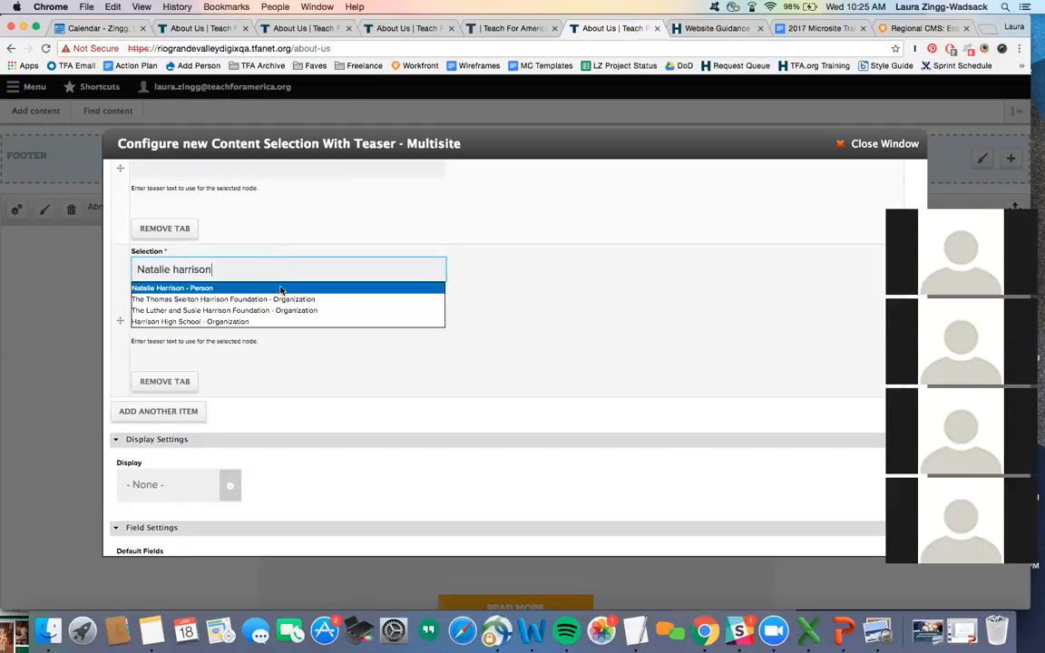
{"action": "left_click", "coordinate": [283, 288]}
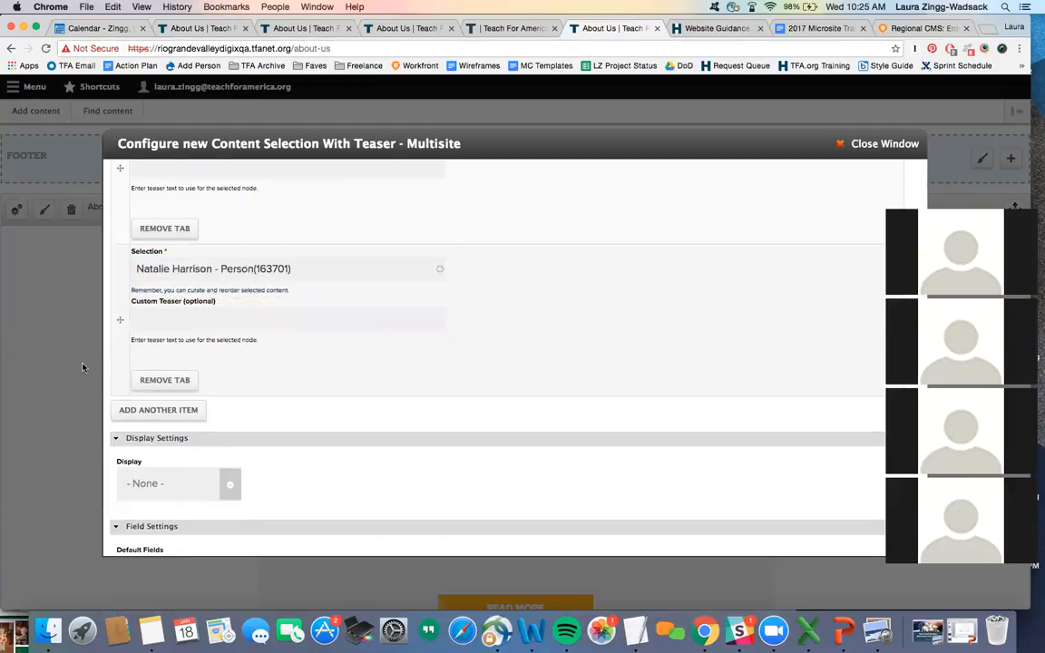
{"action": "scroll", "coordinate": [488, 323], "scroll_direction": "down", "scroll_amount": 3}
{"action": "scroll", "coordinate": [488, 324], "scroll_direction": "down", "scroll_amount": 3}
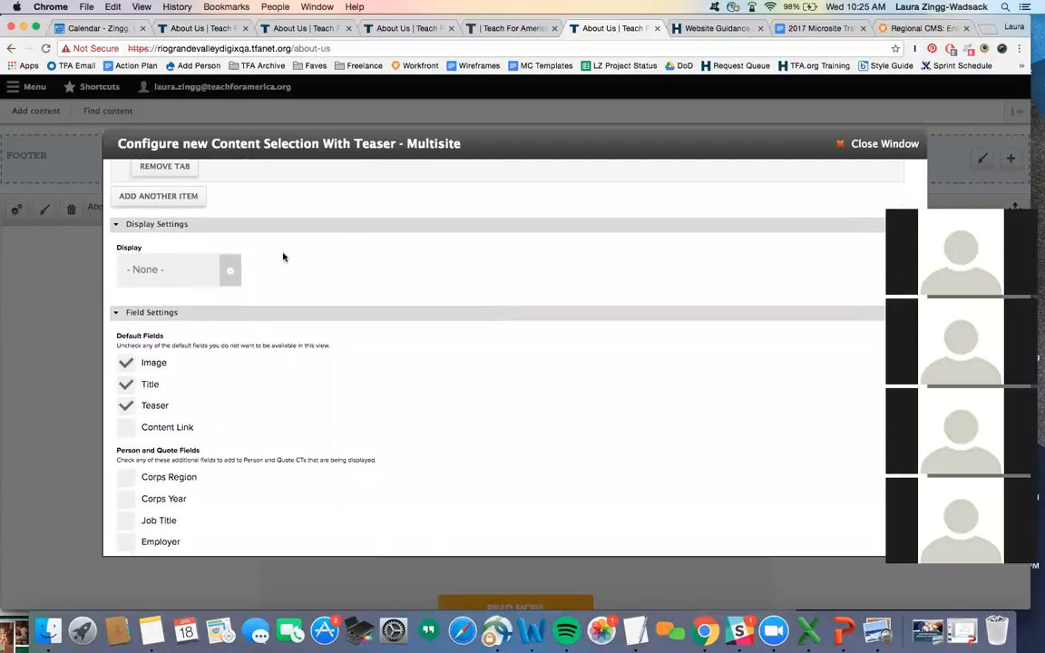
- Set Display to List - Horizontal, show Job Title with Teaser unchecked, and finish the pane
{"action": "left_click", "coordinate": [230, 271]}
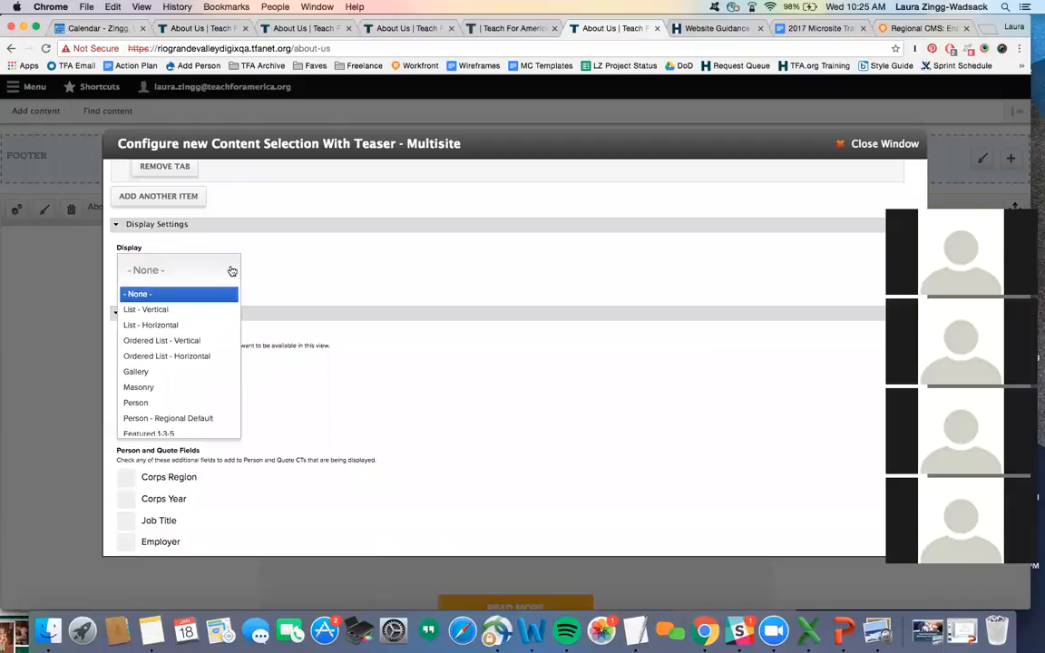
{"action": "left_click", "coordinate": [204, 325]}
{"action": "scroll", "coordinate": [324, 338], "scroll_direction": "down", "scroll_amount": 1}
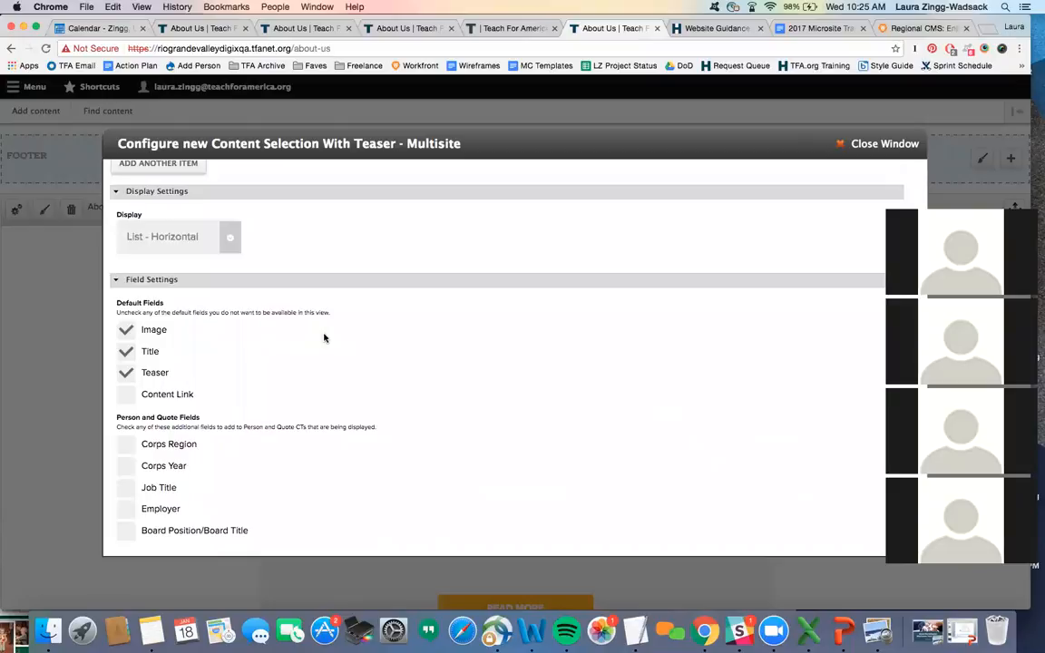
{"action": "scroll", "coordinate": [324, 338], "scroll_direction": "down", "scroll_amount": 2}
{"action": "scroll", "coordinate": [324, 337], "scroll_direction": "down", "scroll_amount": 1}
{"action": "scroll", "coordinate": [324, 337], "scroll_direction": "down", "scroll_amount": 1}
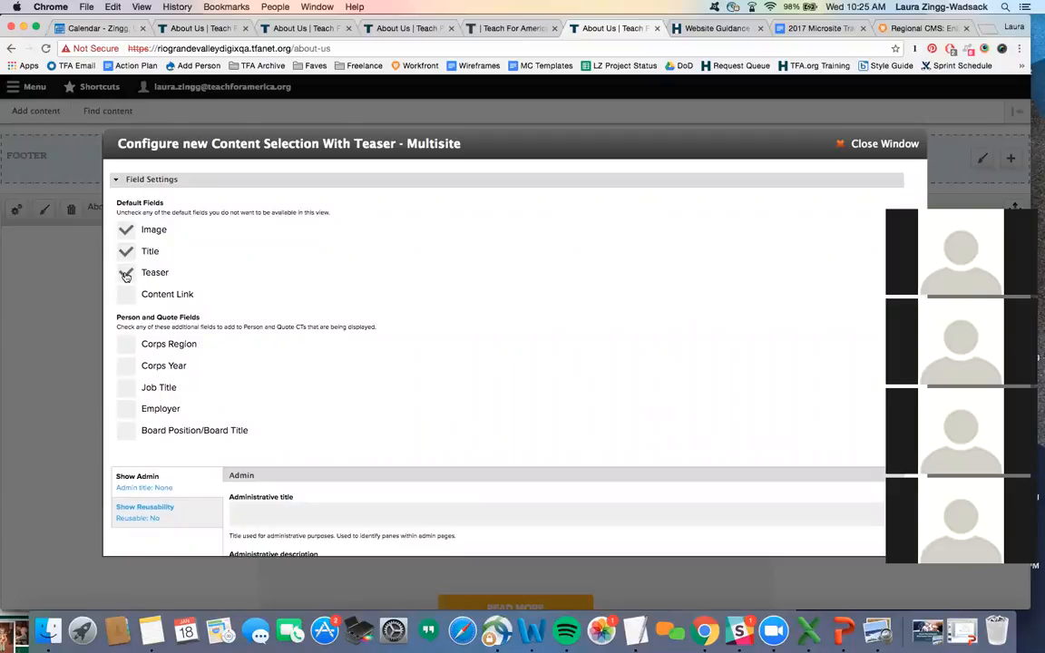
{"action": "scroll", "coordinate": [236, 257], "scroll_direction": "down", "scroll_amount": 1}
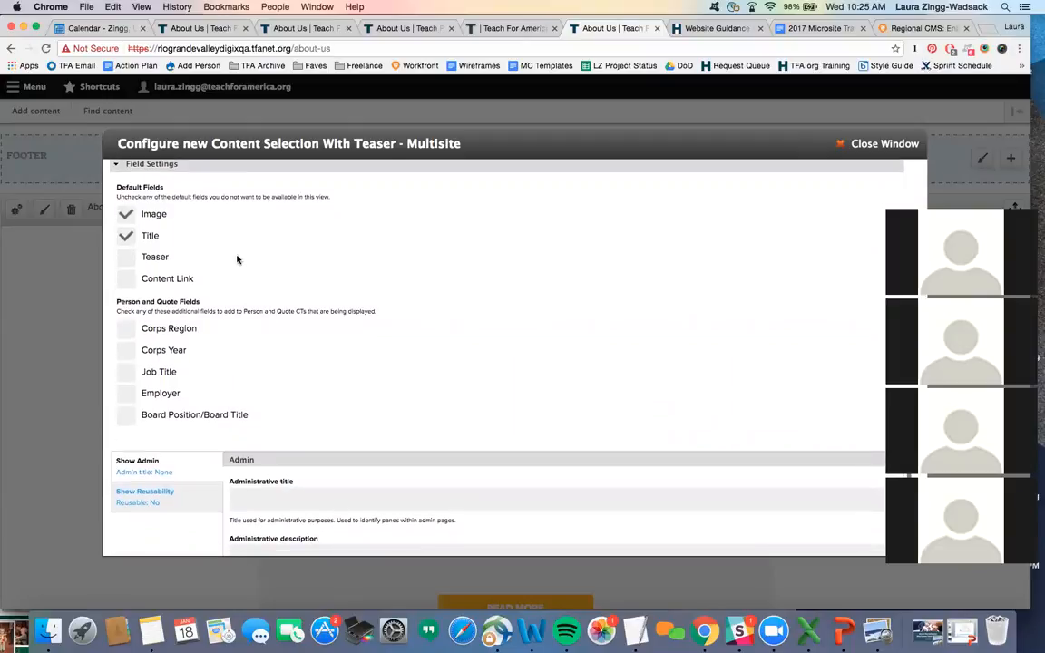
{"action": "scroll", "coordinate": [127, 218], "scroll_direction": "down", "scroll_amount": 2}
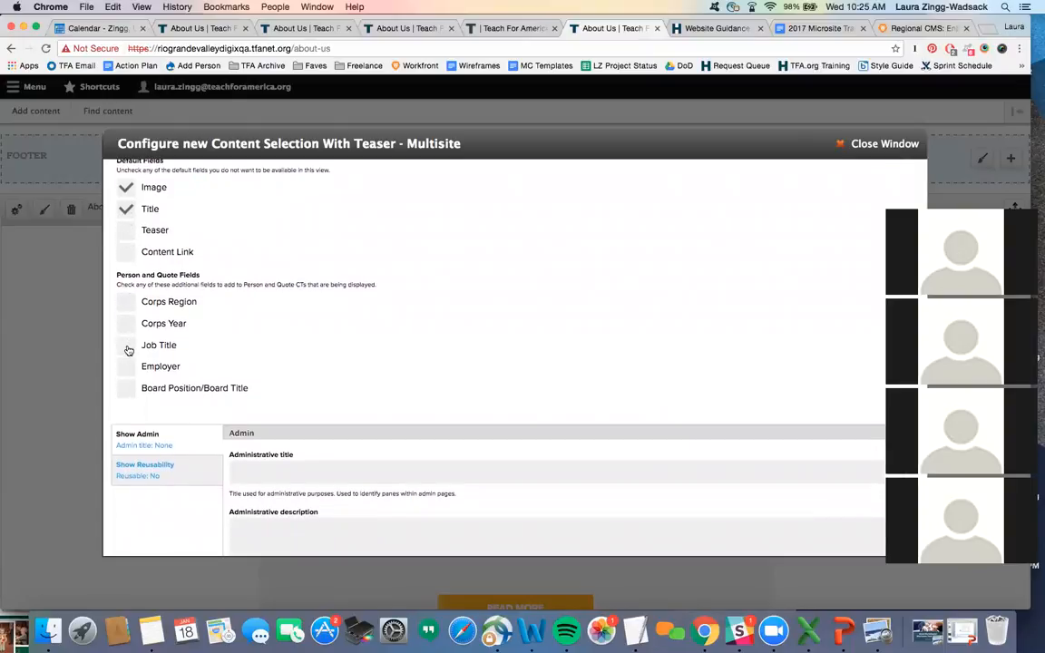
{"action": "left_click", "coordinate": [127, 349]}
{"action": "scroll", "coordinate": [352, 313], "scroll_direction": "down", "scroll_amount": 5}
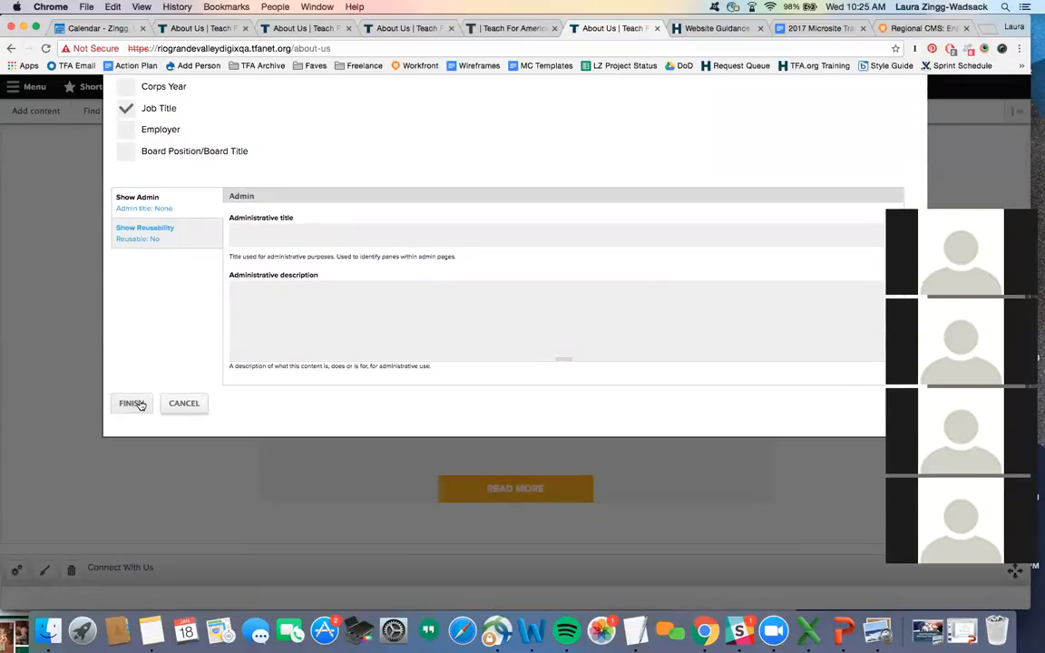
{"action": "left_click", "coordinate": [141, 403]}
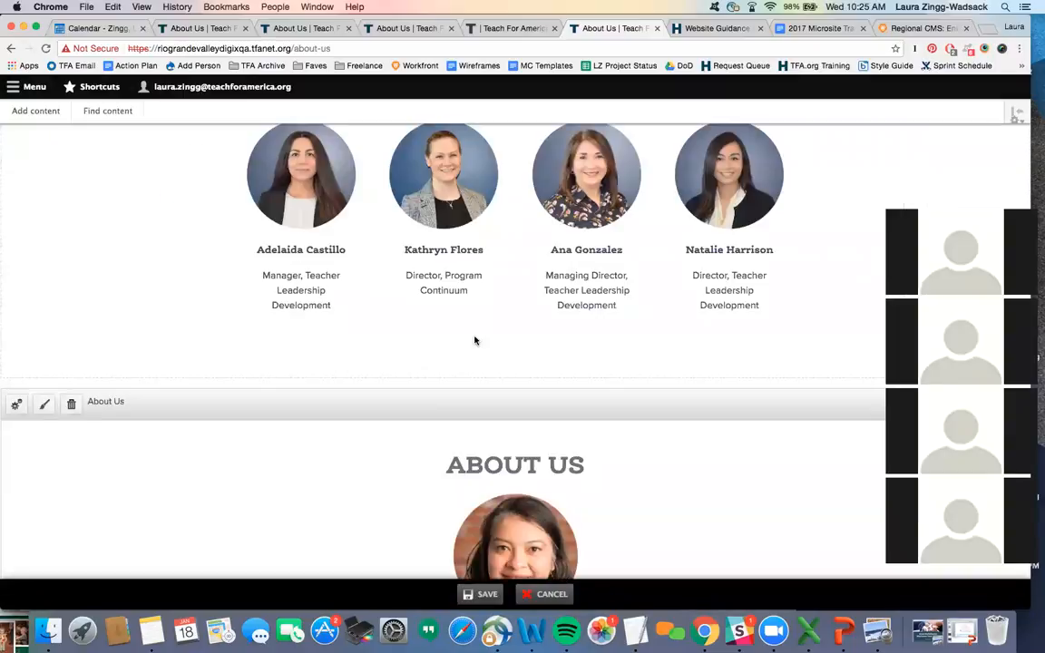
- Drag the About Us section above the four-person staff row
{"action": "scroll", "coordinate": [475, 341], "scroll_direction": "up", "scroll_amount": 3}
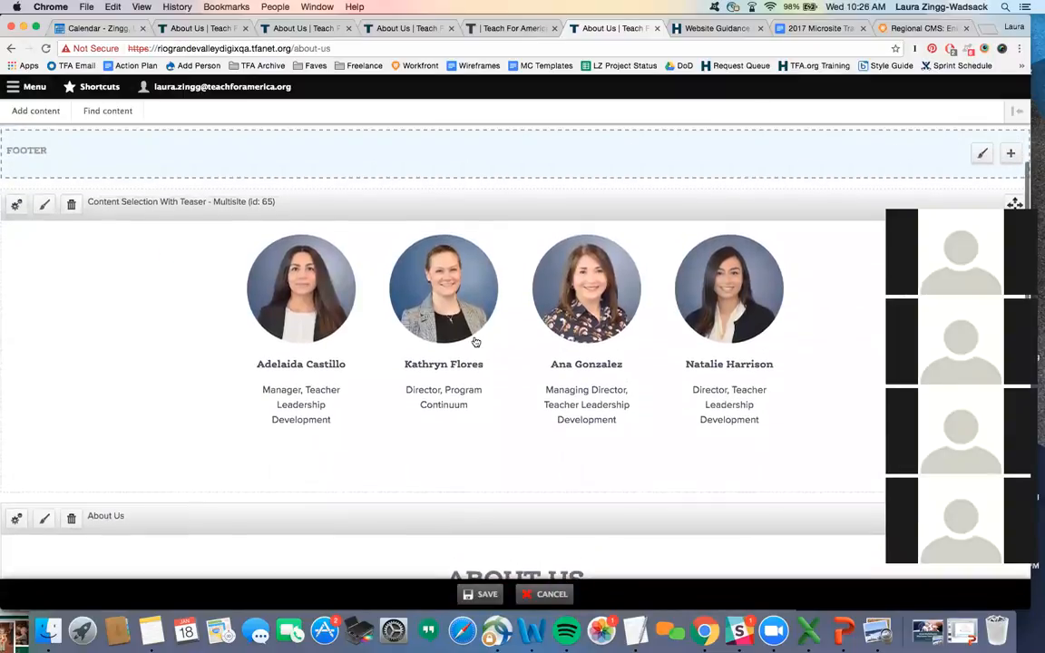
{"action": "scroll", "coordinate": [475, 340], "scroll_direction": "up", "scroll_amount": 2}
{"action": "scroll", "coordinate": [474, 340], "scroll_direction": "down", "scroll_amount": 2}
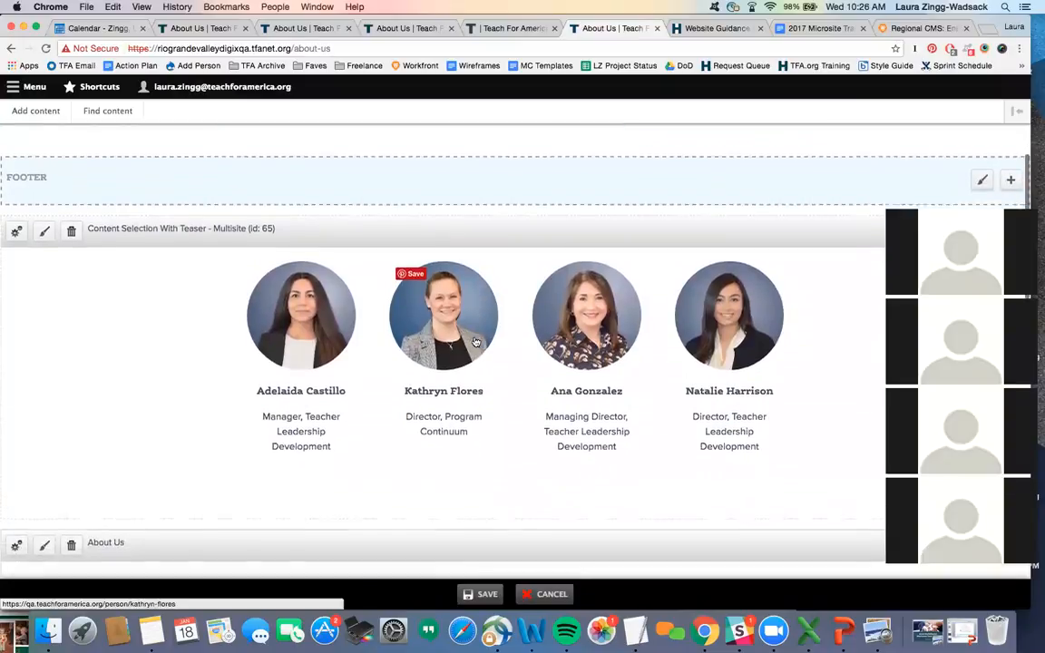
{"action": "scroll", "coordinate": [474, 340], "scroll_direction": "down", "scroll_amount": 1}
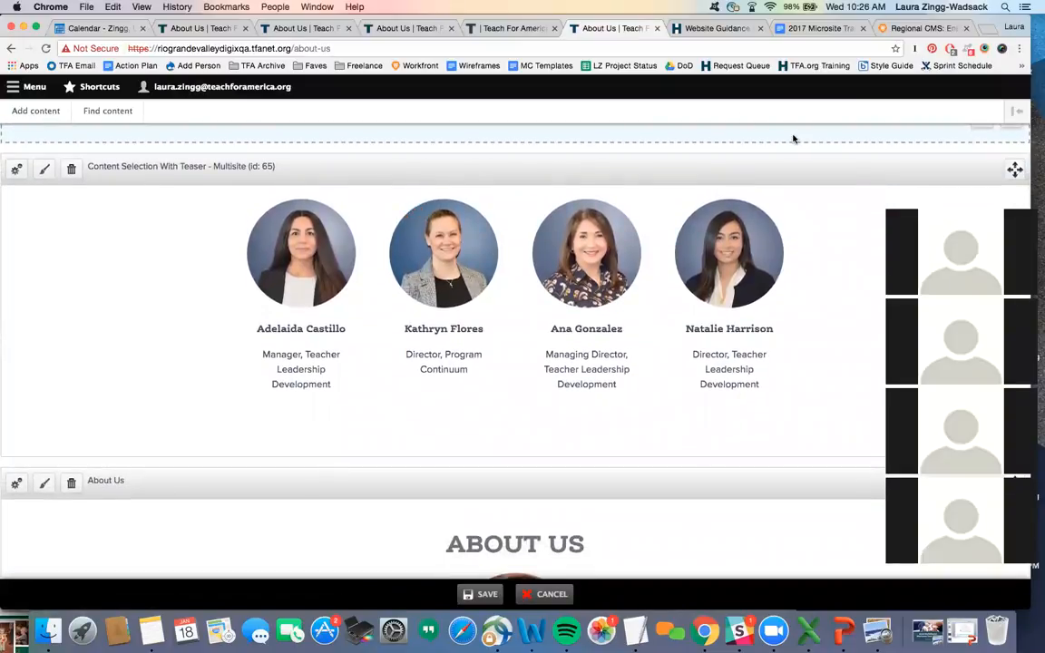
{"action": "scroll", "coordinate": [565, 406], "scroll_direction": "down", "scroll_amount": 5}
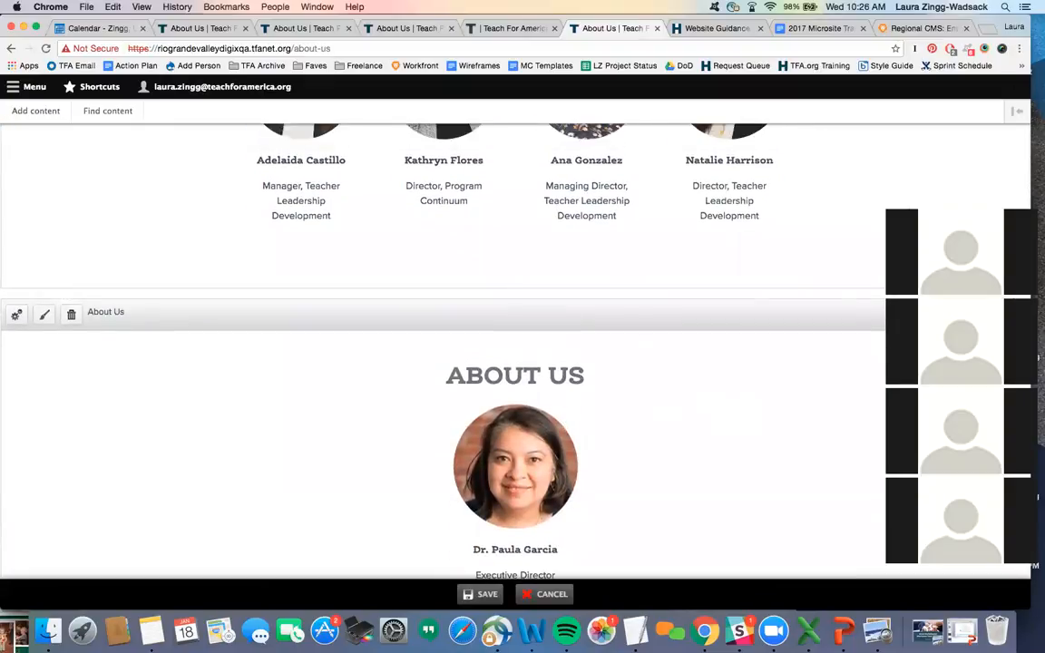
{"action": "left_click", "coordinate": [908, 203]}
{"action": "scroll", "coordinate": [997, 328], "scroll_direction": "up", "scroll_amount": 2}
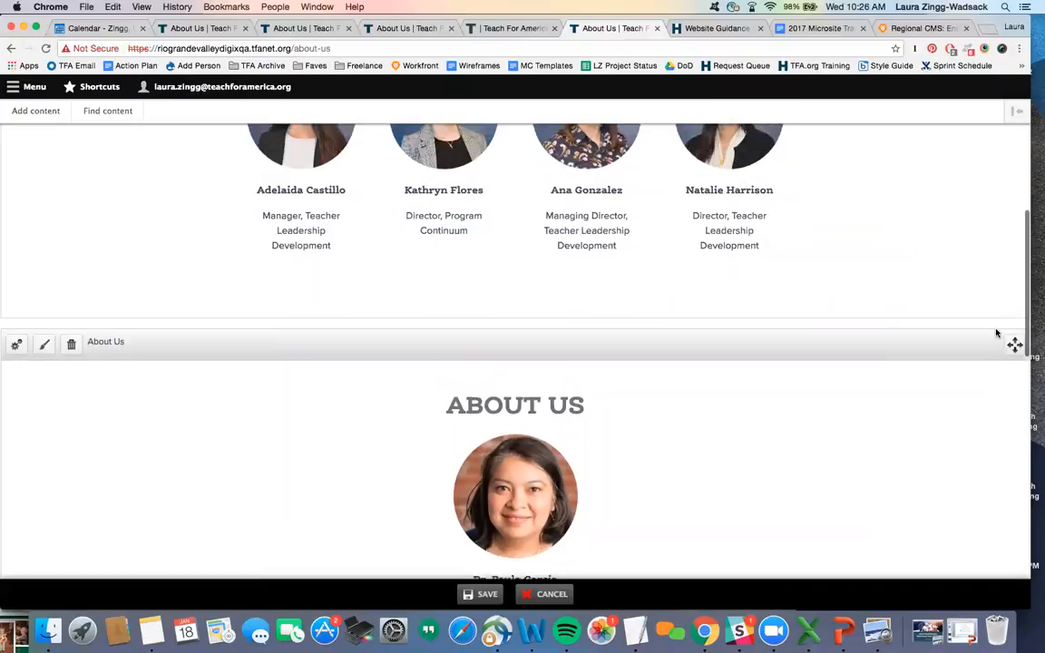
{"action": "scroll", "coordinate": [1013, 392], "scroll_direction": "up", "scroll_amount": 2}
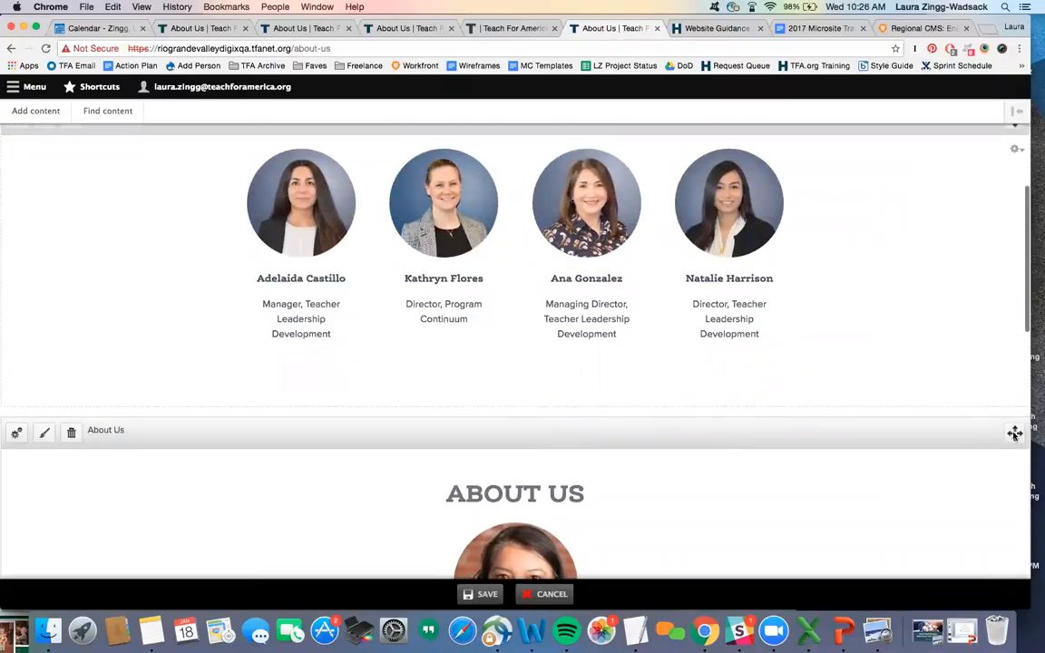
{"action": "left_click_drag", "start_coordinate": [1015, 432], "coordinate": [1016, 154]}
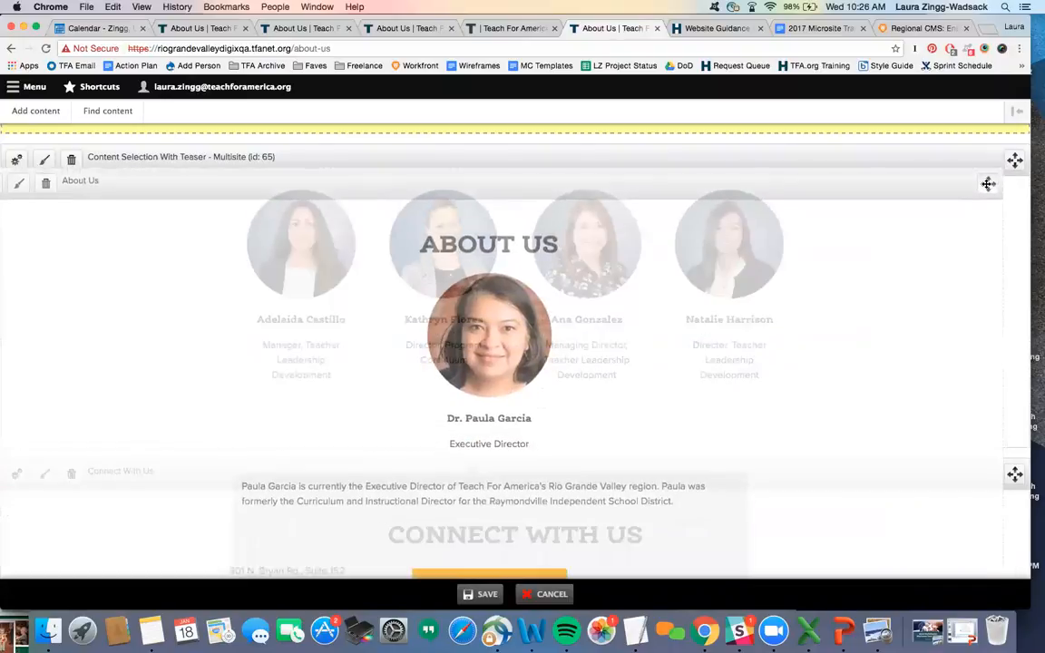
- Save the About Us page with the new staff pane
{"action": "scroll", "coordinate": [852, 241], "scroll_direction": "down", "scroll_amount": 9}
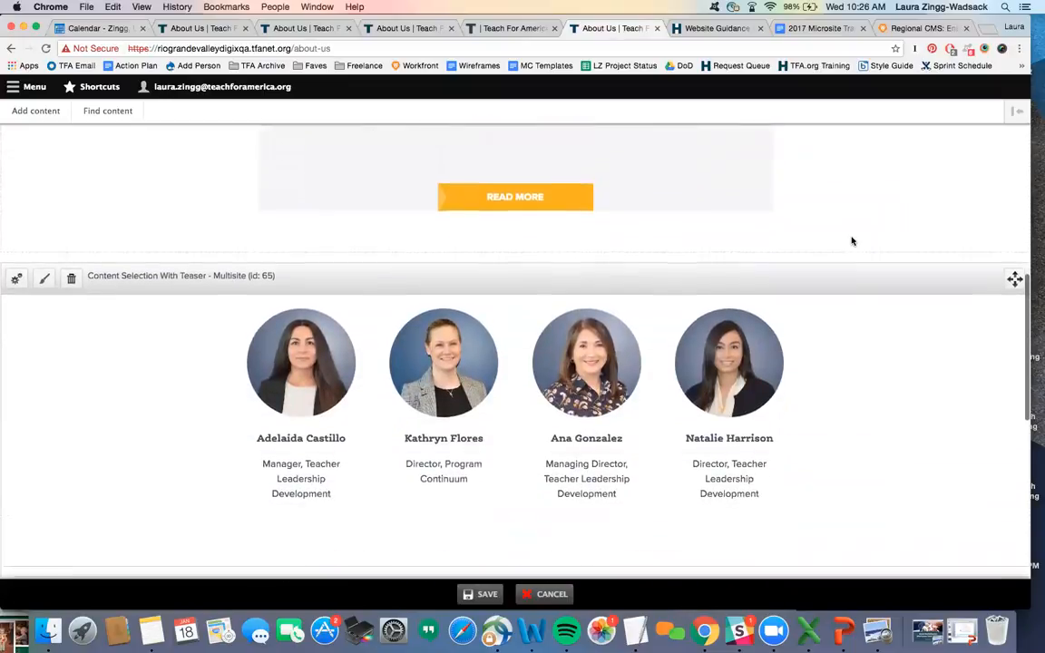
{"action": "scroll", "coordinate": [852, 240], "scroll_direction": "down", "scroll_amount": 6}
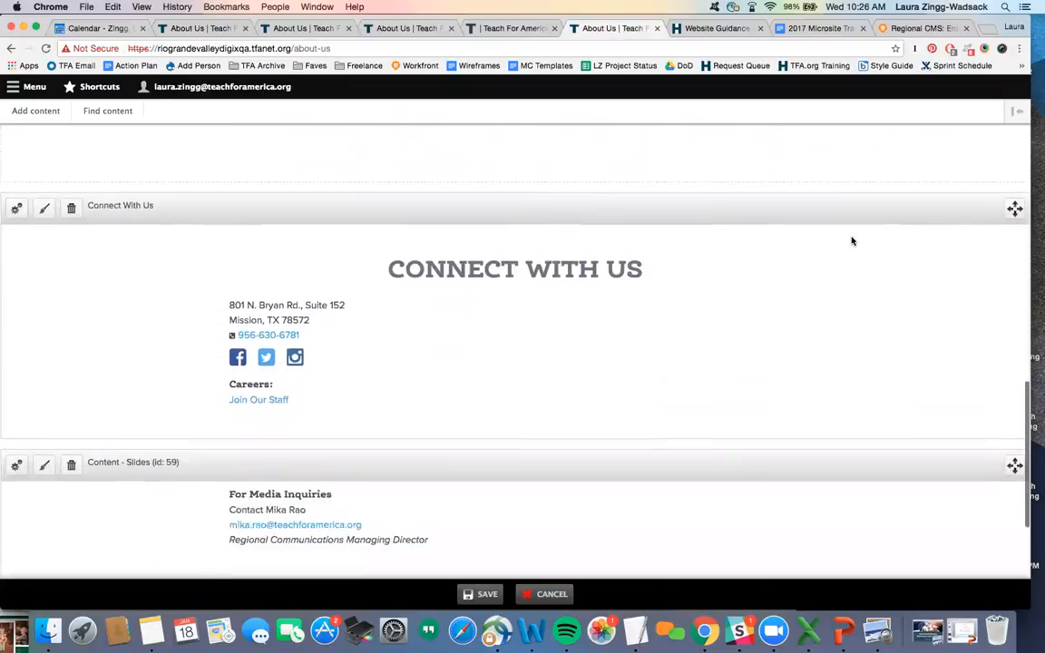
{"action": "scroll", "coordinate": [852, 240], "scroll_direction": "up", "scroll_amount": 5}
{"action": "scroll", "coordinate": [852, 241], "scroll_direction": "up", "scroll_amount": 4}
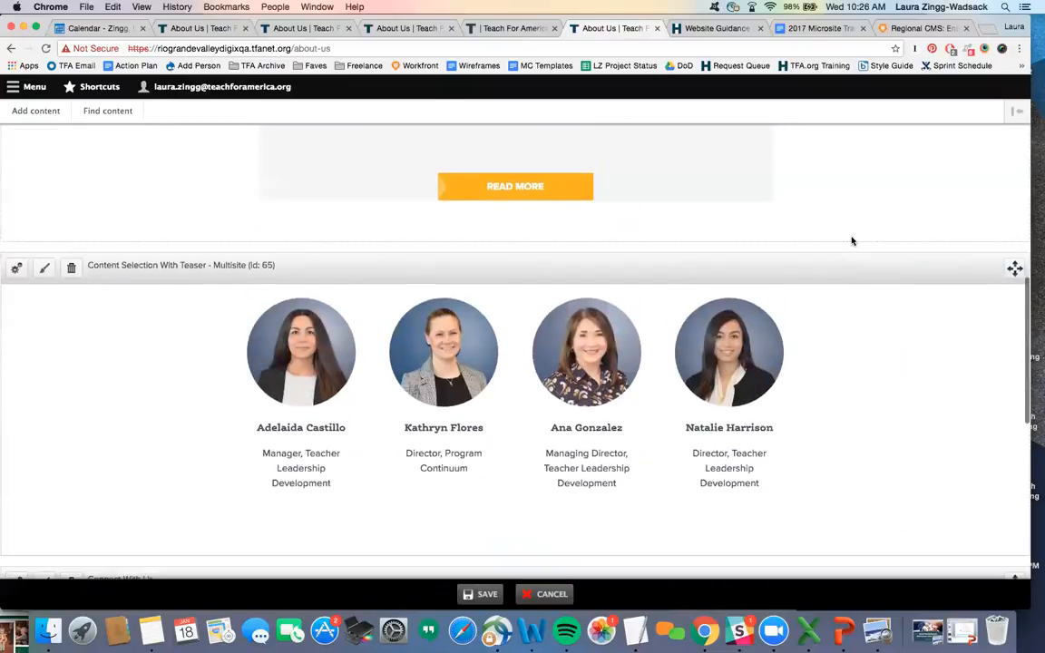
{"action": "scroll", "coordinate": [772, 285], "scroll_direction": "down", "scroll_amount": 1}
{"action": "scroll", "coordinate": [774, 289], "scroll_direction": "down", "scroll_amount": 1}
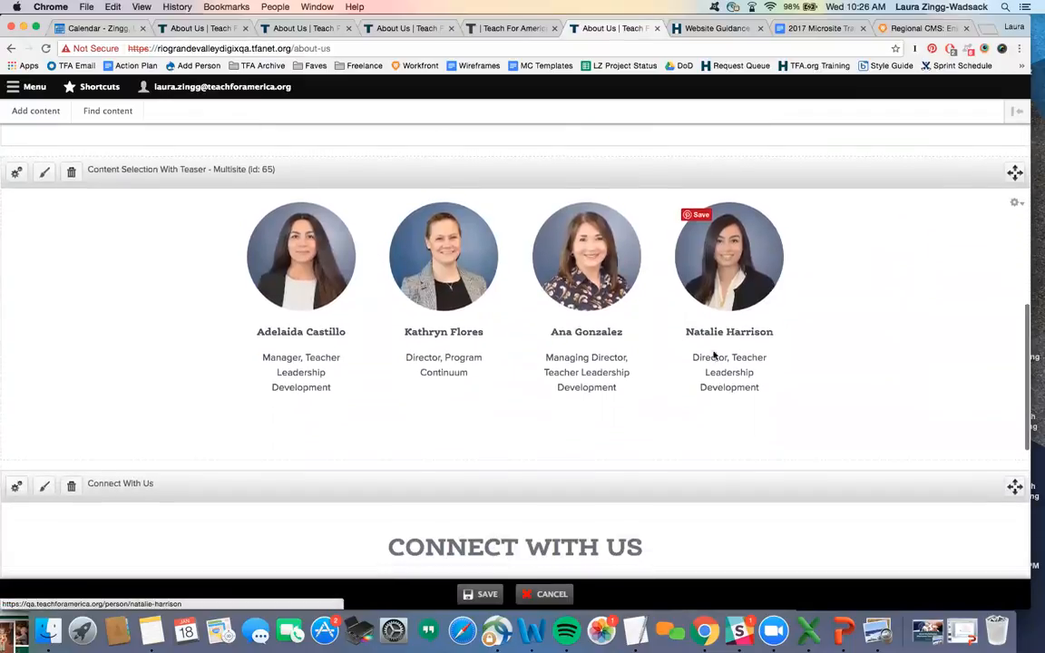
{"action": "left_click", "coordinate": [466, 593]}
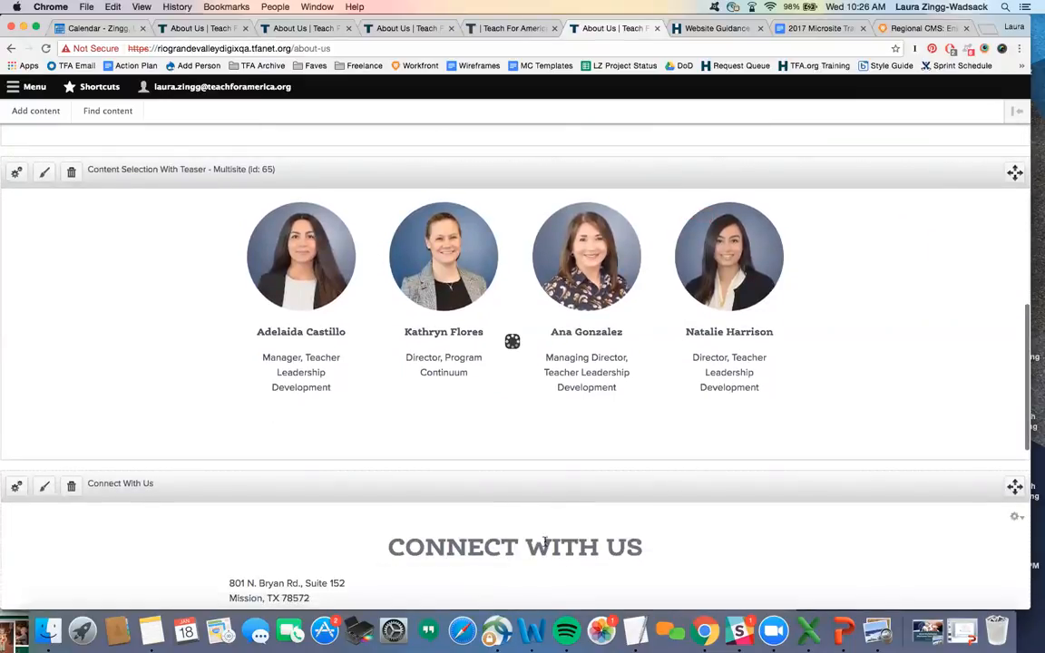
- Reopen the About Us page with 'Customize this page' for layout editing
{"action": "scroll", "coordinate": [680, 494], "scroll_direction": "up", "scroll_amount": 5}
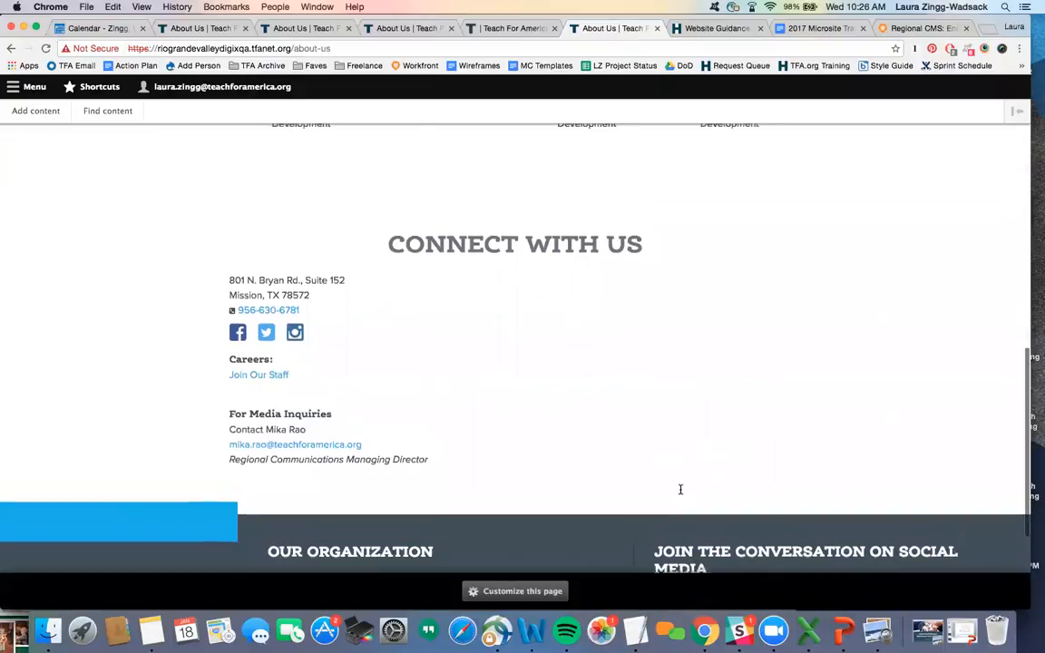
{"action": "scroll", "coordinate": [680, 494], "scroll_direction": "up", "scroll_amount": 8}
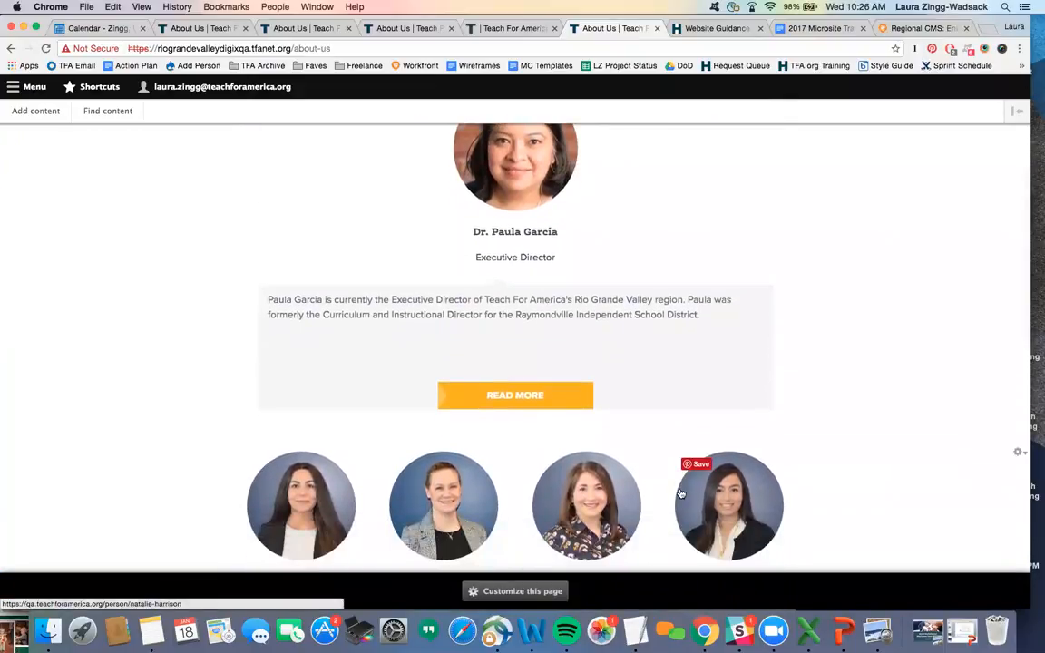
{"action": "left_click", "coordinate": [467, 593]}
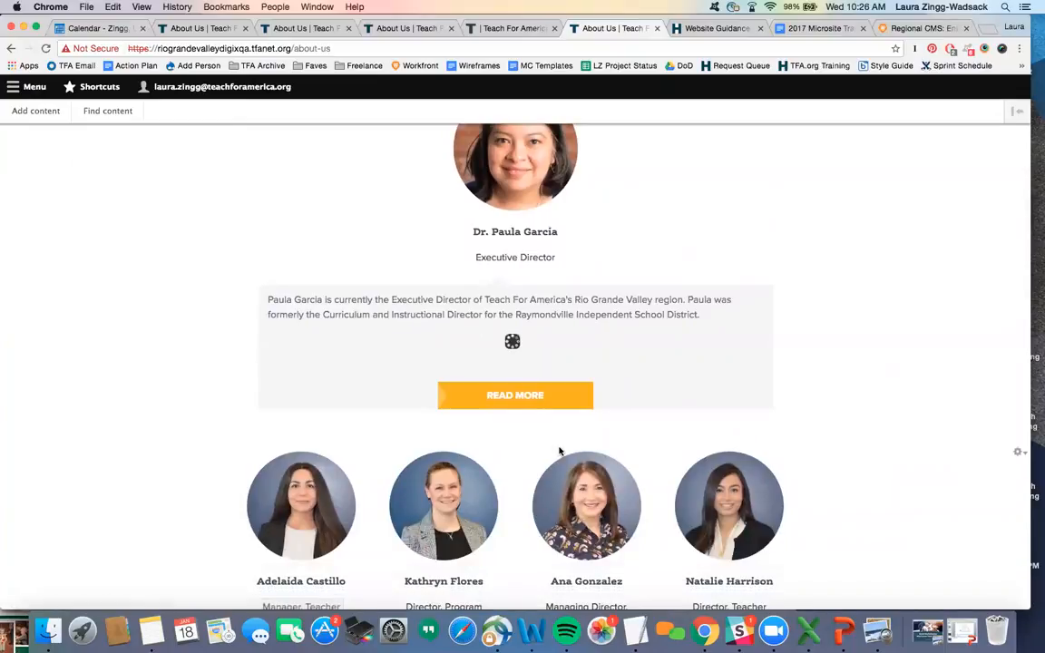
{"action": "scroll", "coordinate": [560, 452], "scroll_direction": "down", "scroll_amount": 4}
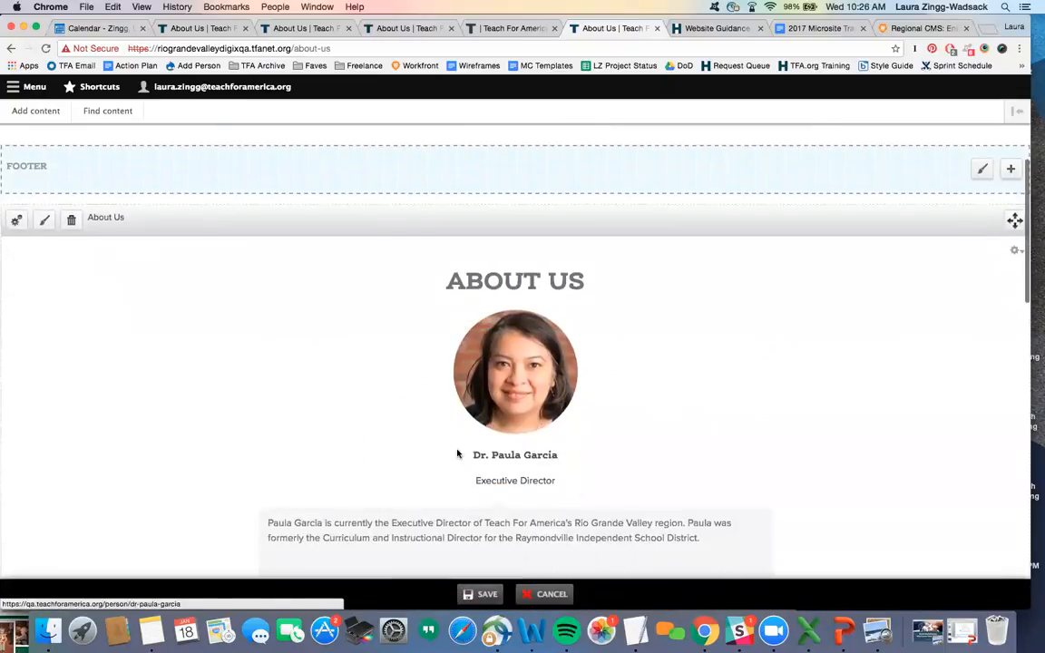
{"action": "scroll", "coordinate": [413, 473], "scroll_direction": "down", "scroll_amount": 1}
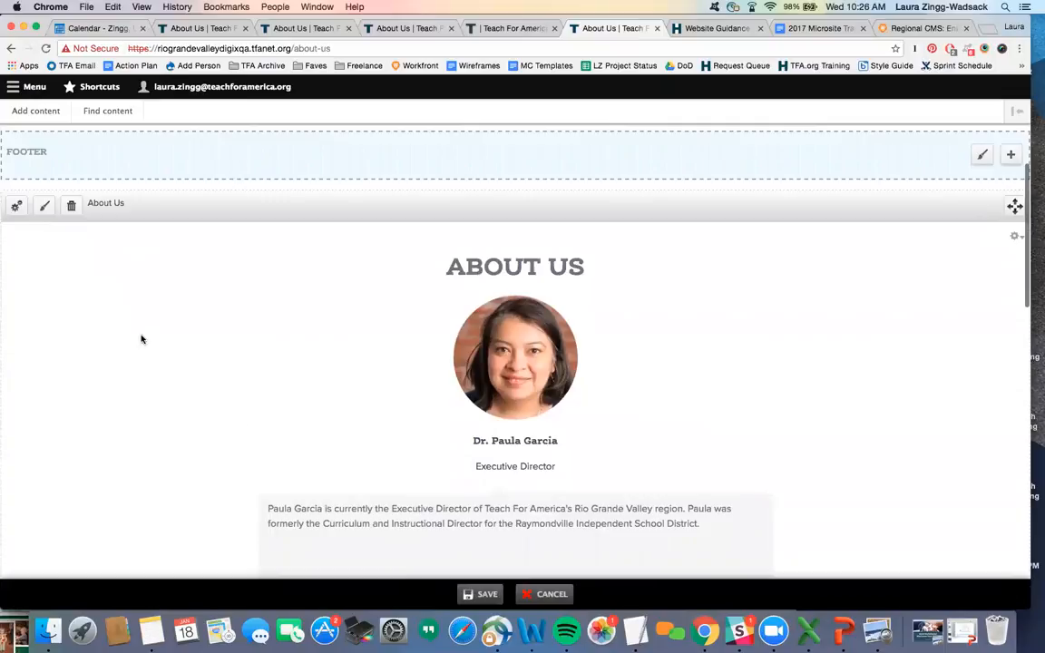
- Change the About Us pane's Display setting to 'List - Vertical' and apply it
{"action": "left_click", "coordinate": [15, 207]}
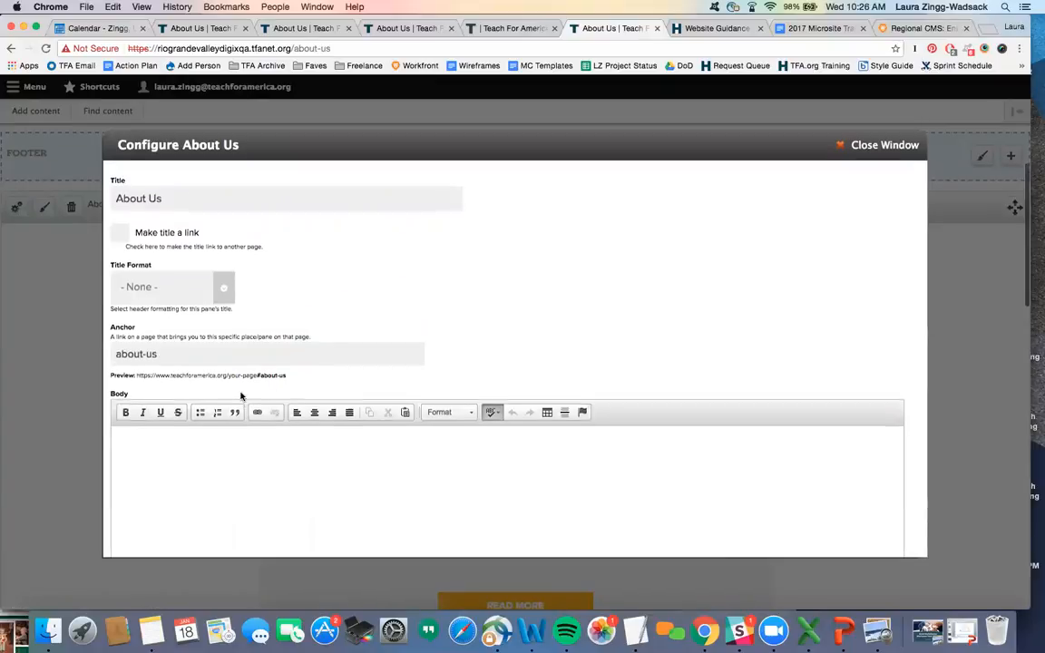
{"action": "scroll", "coordinate": [243, 395], "scroll_direction": "down", "scroll_amount": 10}
{"action": "scroll", "coordinate": [240, 395], "scroll_direction": "down", "scroll_amount": 3}
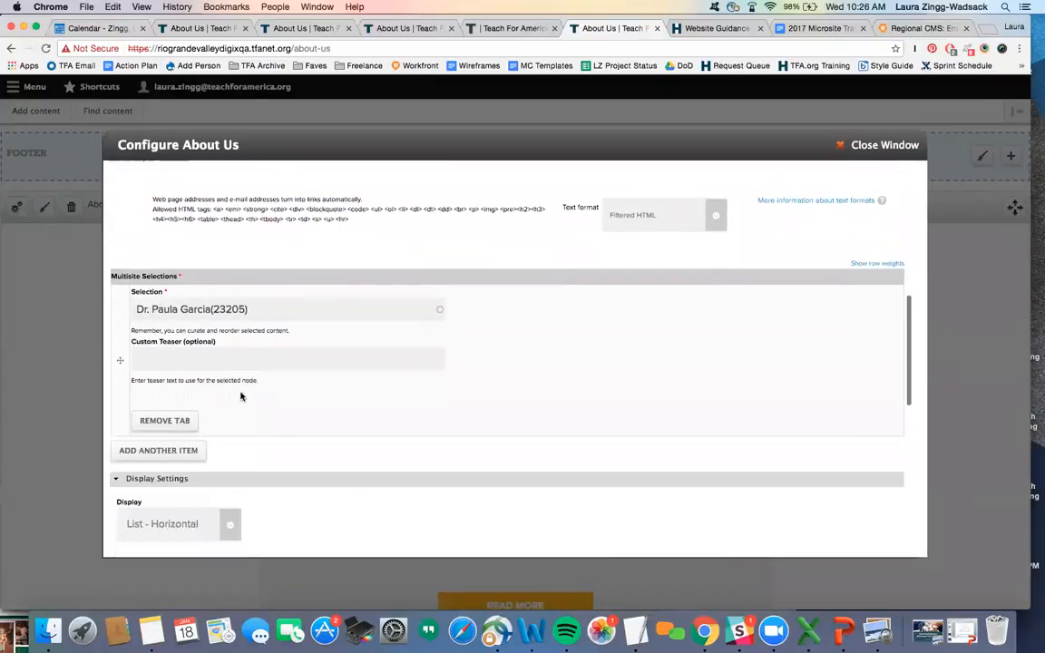
{"action": "left_click", "coordinate": [234, 479]}
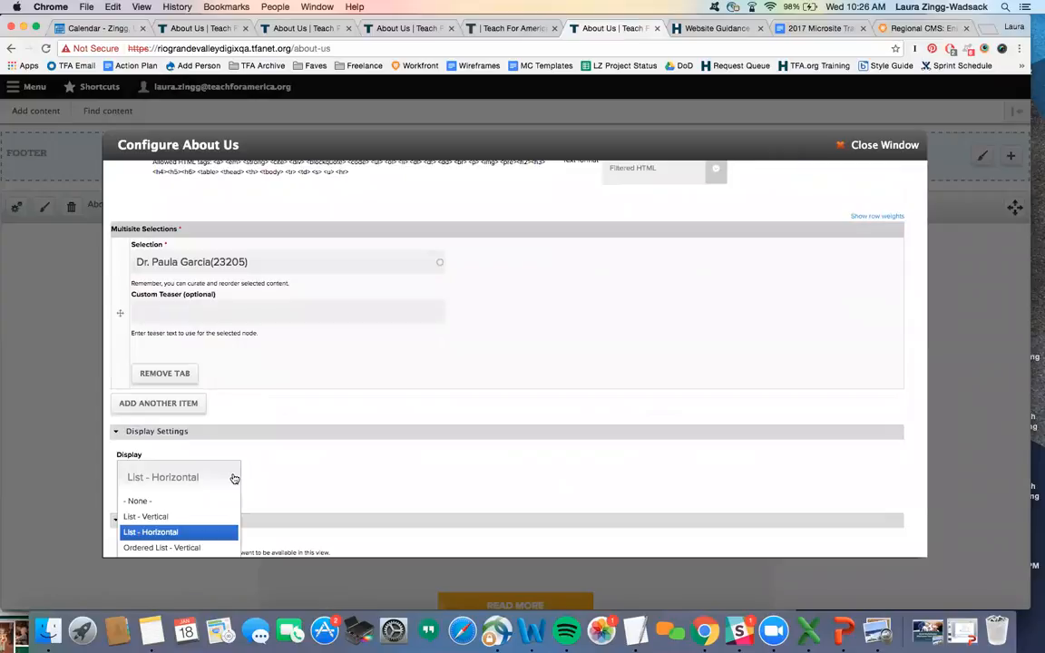
{"action": "left_click", "coordinate": [201, 516]}
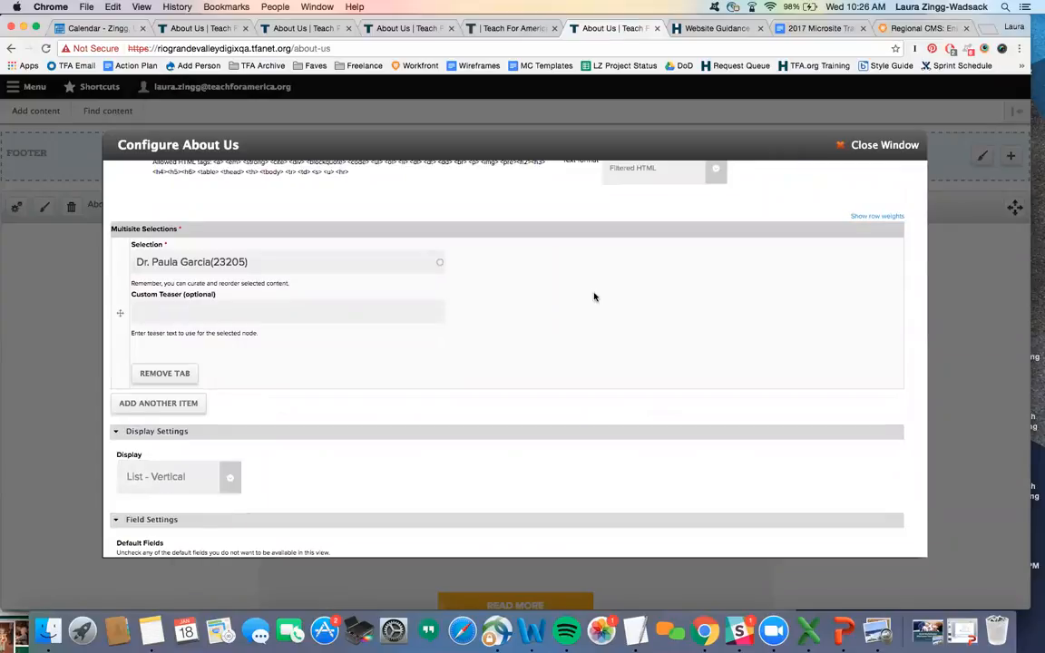
{"action": "scroll", "coordinate": [710, 329], "scroll_direction": "down", "scroll_amount": 10}
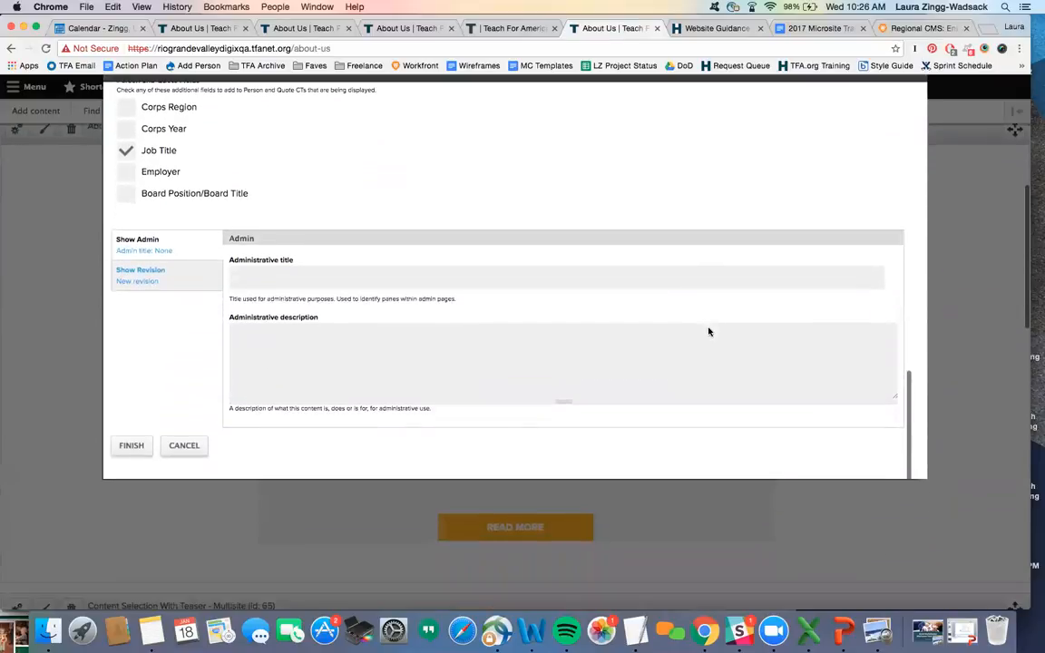
{"action": "left_click", "coordinate": [126, 449]}
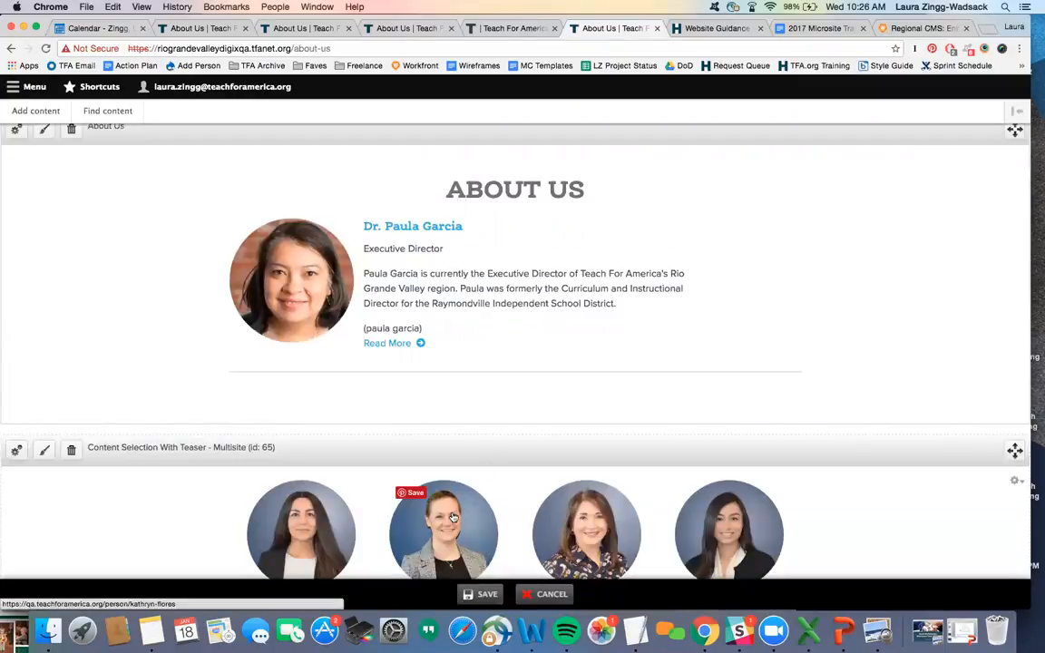
- Save the customized About Us page layout
{"action": "left_click", "coordinate": [469, 594]}
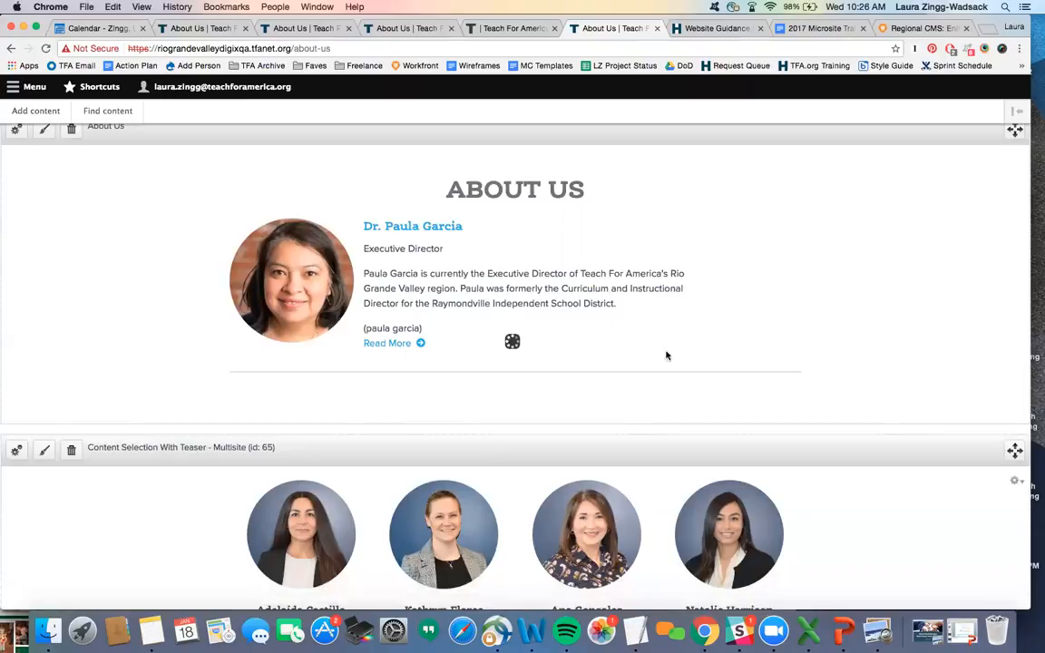
{"action": "scroll", "coordinate": [754, 338], "scroll_direction": "up", "scroll_amount": 3}
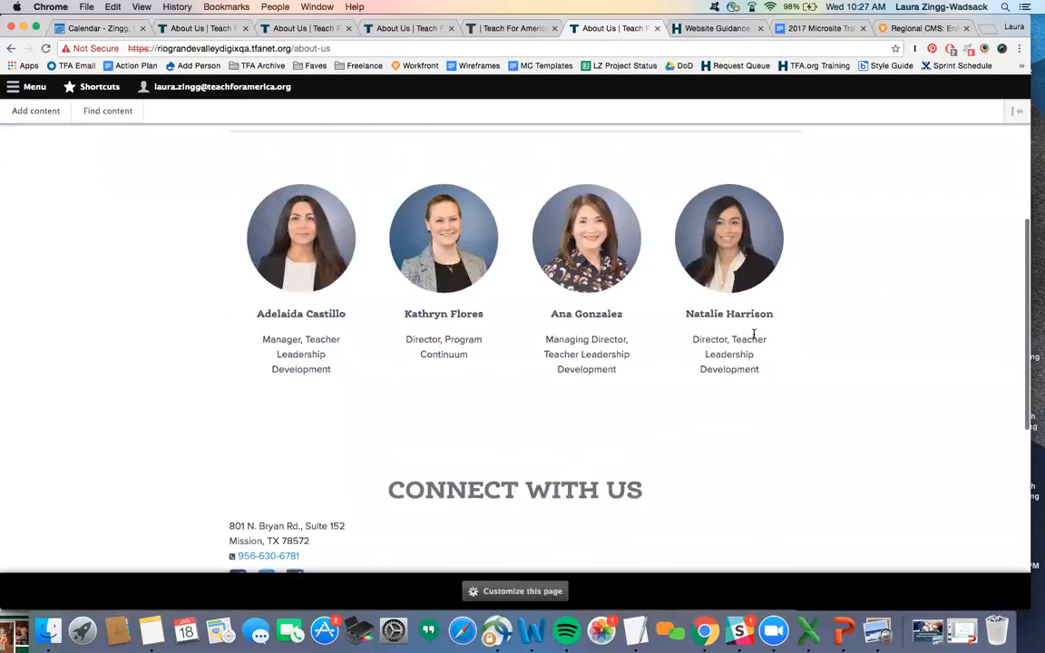
{"action": "scroll", "coordinate": [754, 338], "scroll_direction": "down", "scroll_amount": 2}
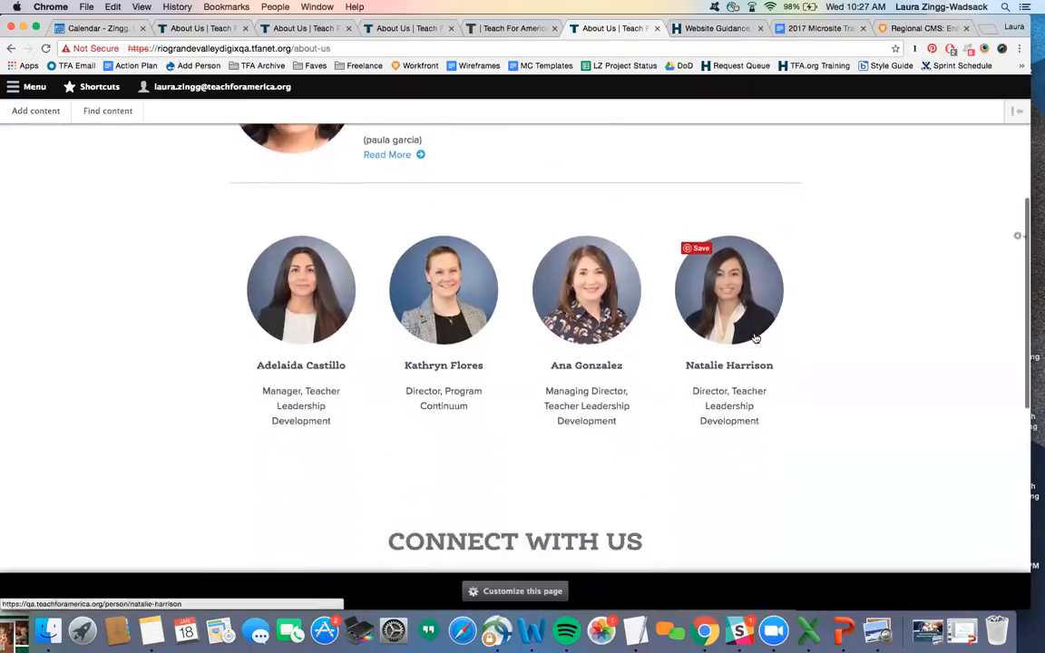
{"action": "scroll", "coordinate": [754, 339], "scroll_direction": "up", "scroll_amount": 1}
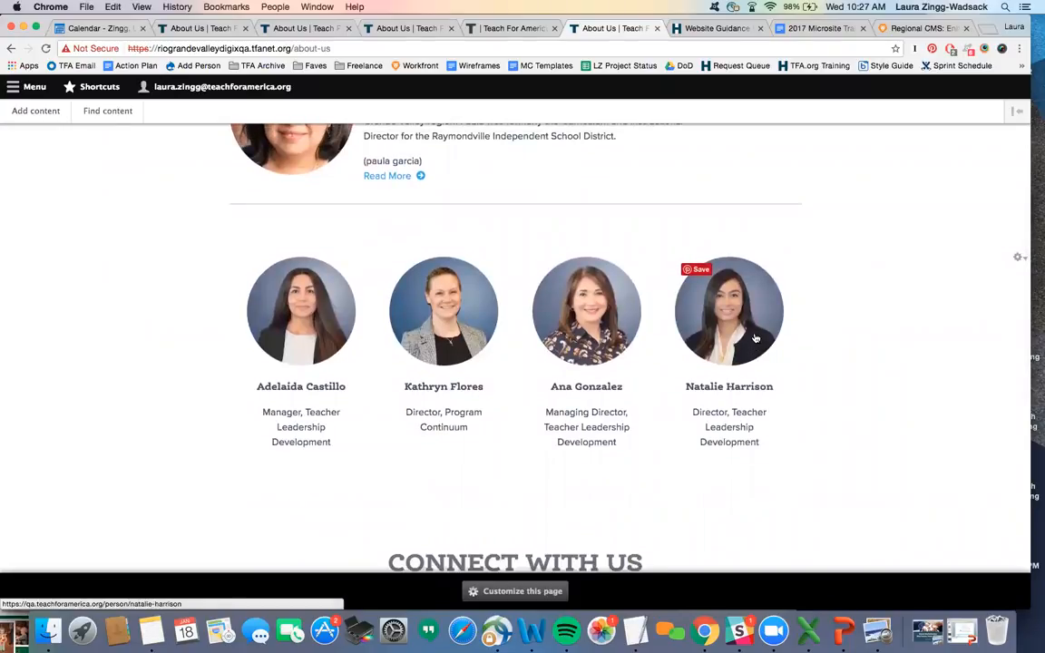
{"action": "scroll", "coordinate": [754, 338], "scroll_direction": "down", "scroll_amount": 1}
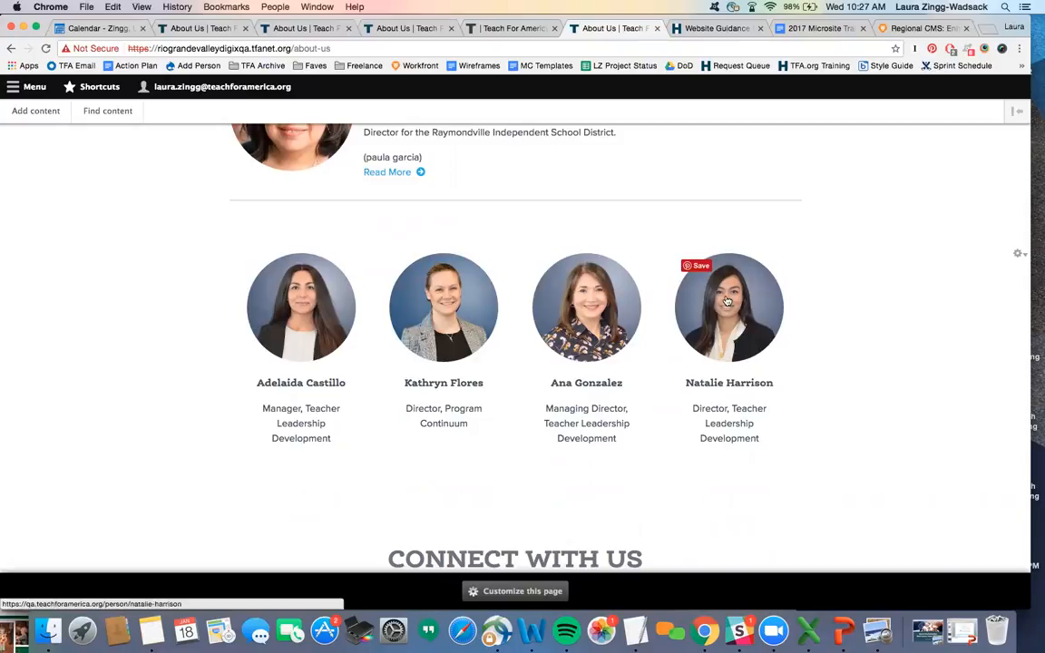
- Open the rightmost staff member's profile in a new tab, then return to About Us
{"action": "right_click", "coordinate": [727, 295]}
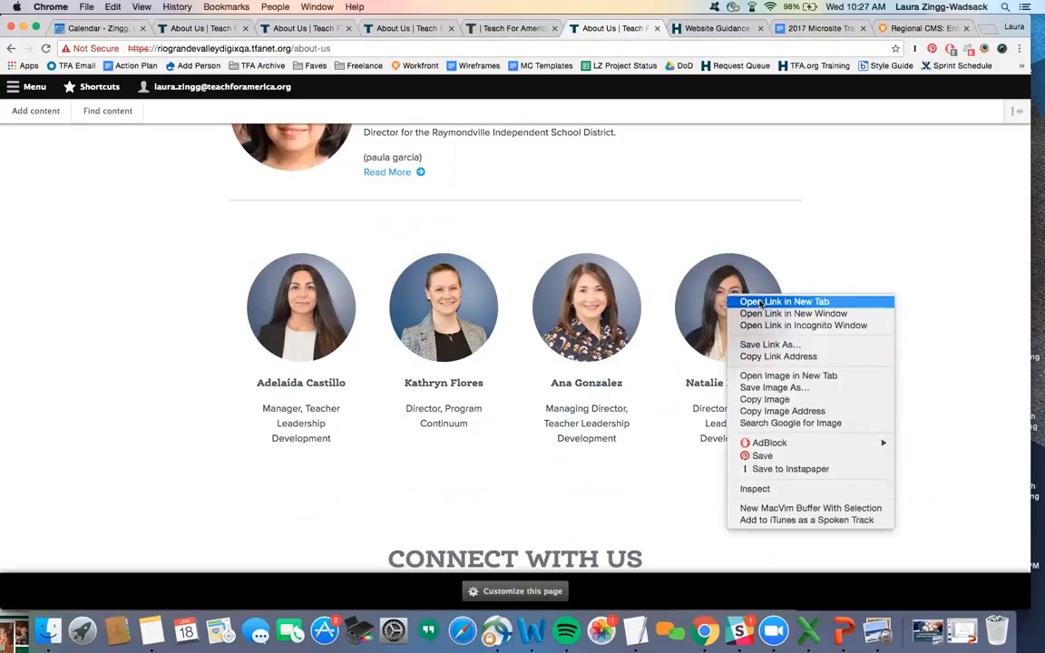
{"action": "left_click", "coordinate": [761, 303]}
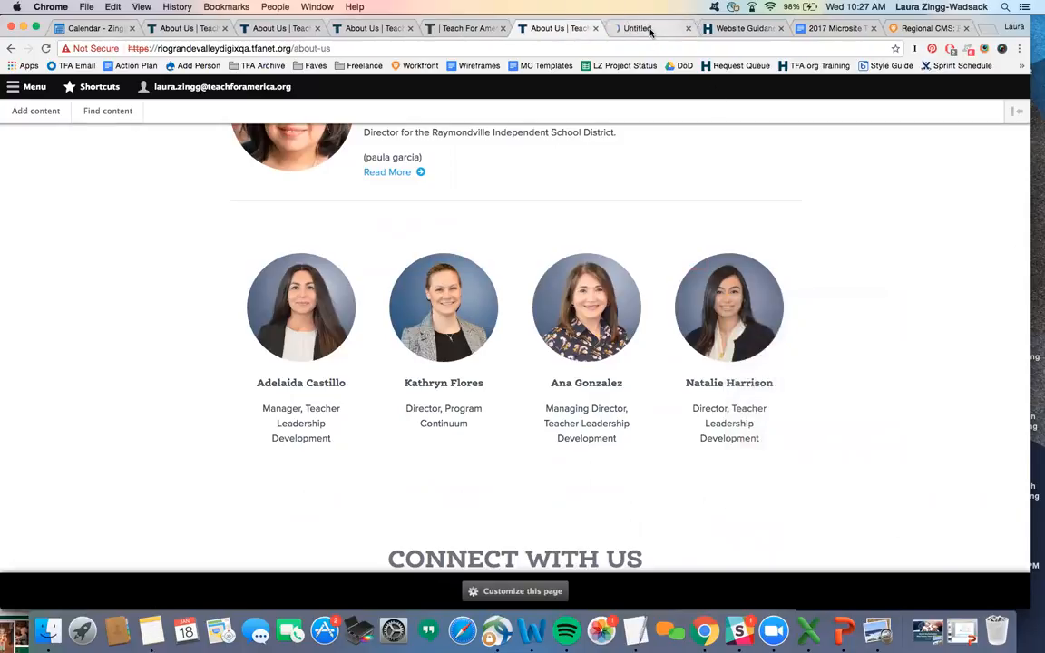
{"action": "left_click", "coordinate": [650, 28]}
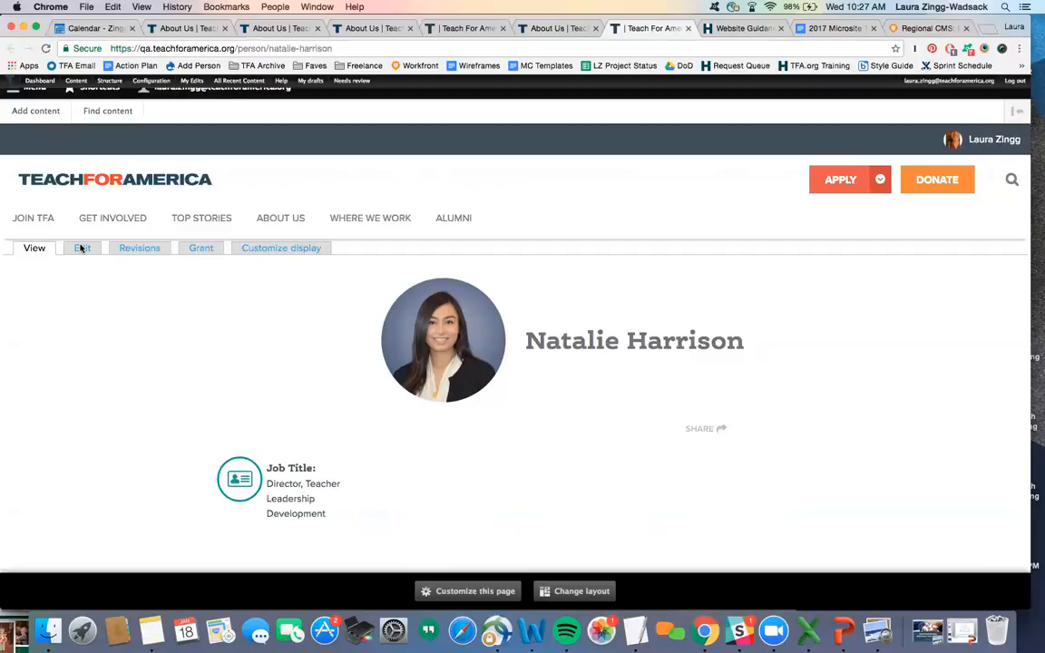
{"action": "left_click", "coordinate": [556, 28]}
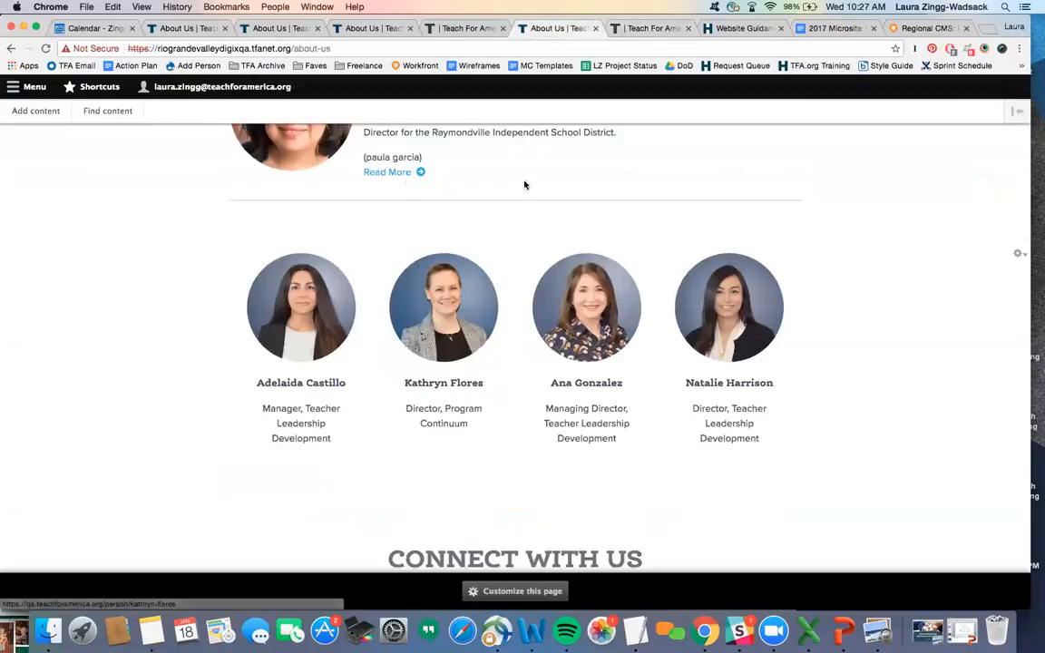
{"action": "scroll", "coordinate": [443, 244], "scroll_direction": "down", "scroll_amount": 1}
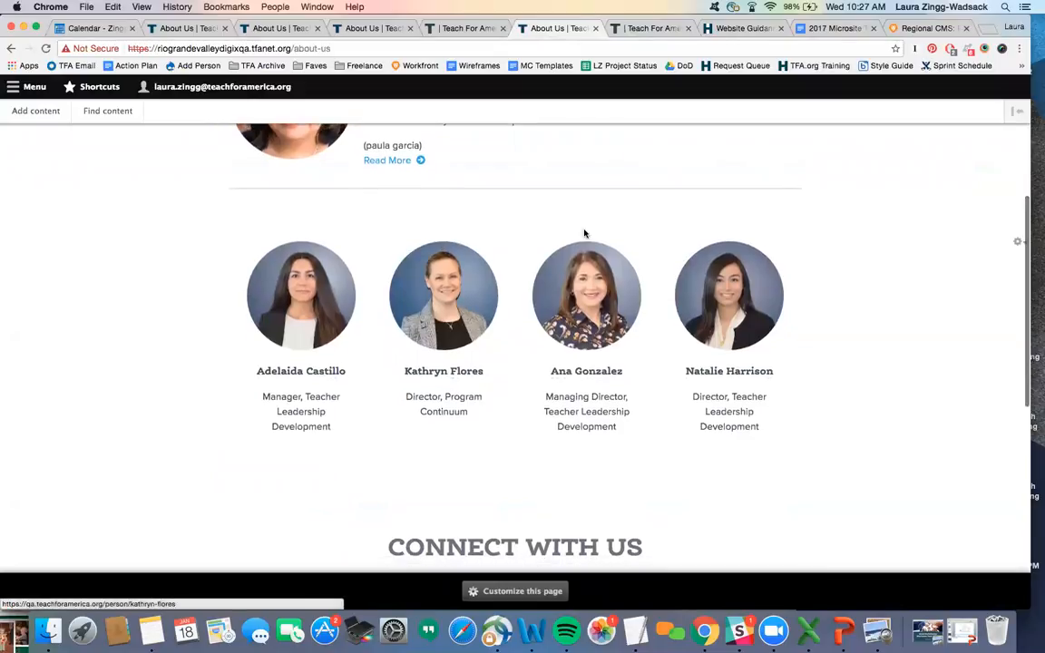